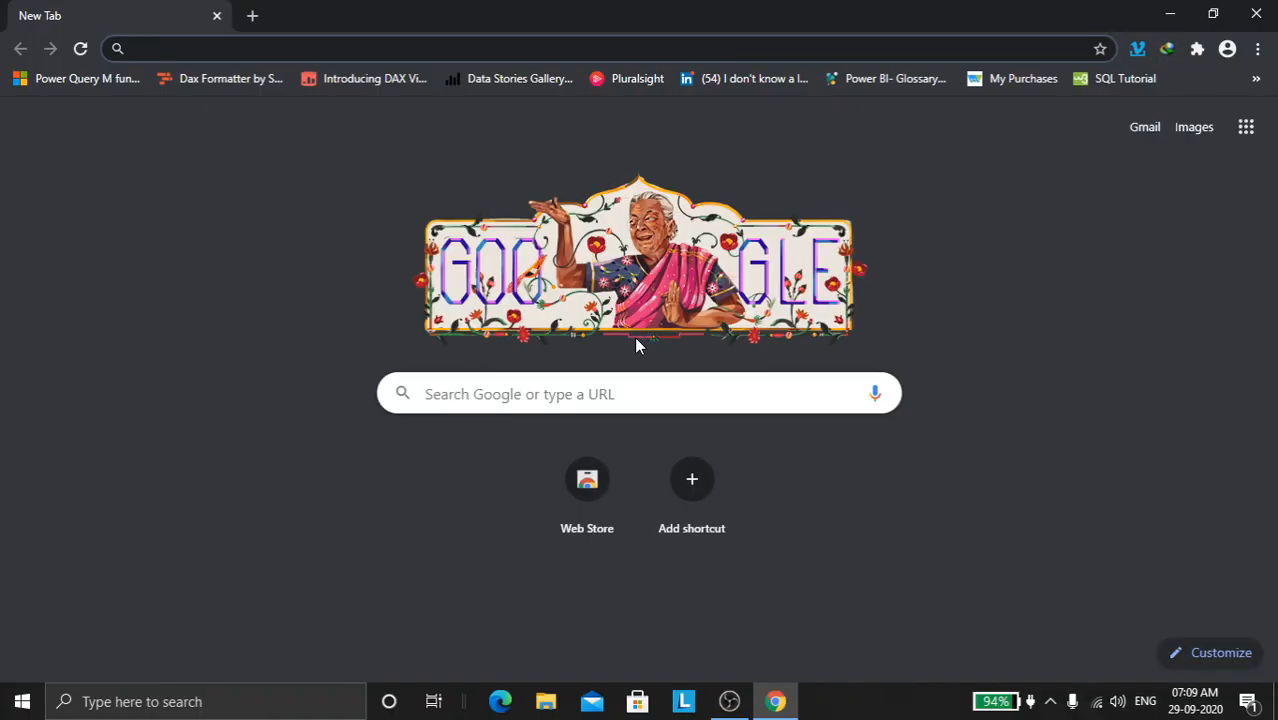
Step: Search Google for aws and open the AWS Free Tier page's Create a Free Account sign-up form
text(aws)
key(Return)
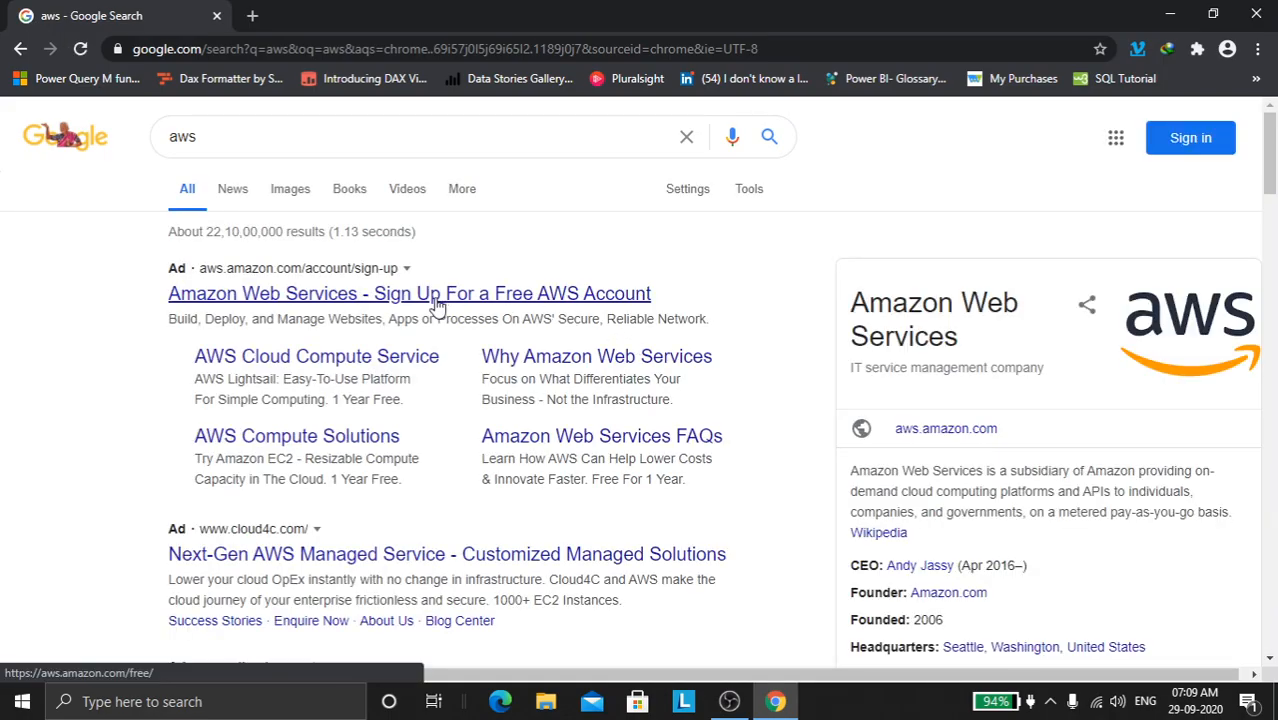
click(435, 300)
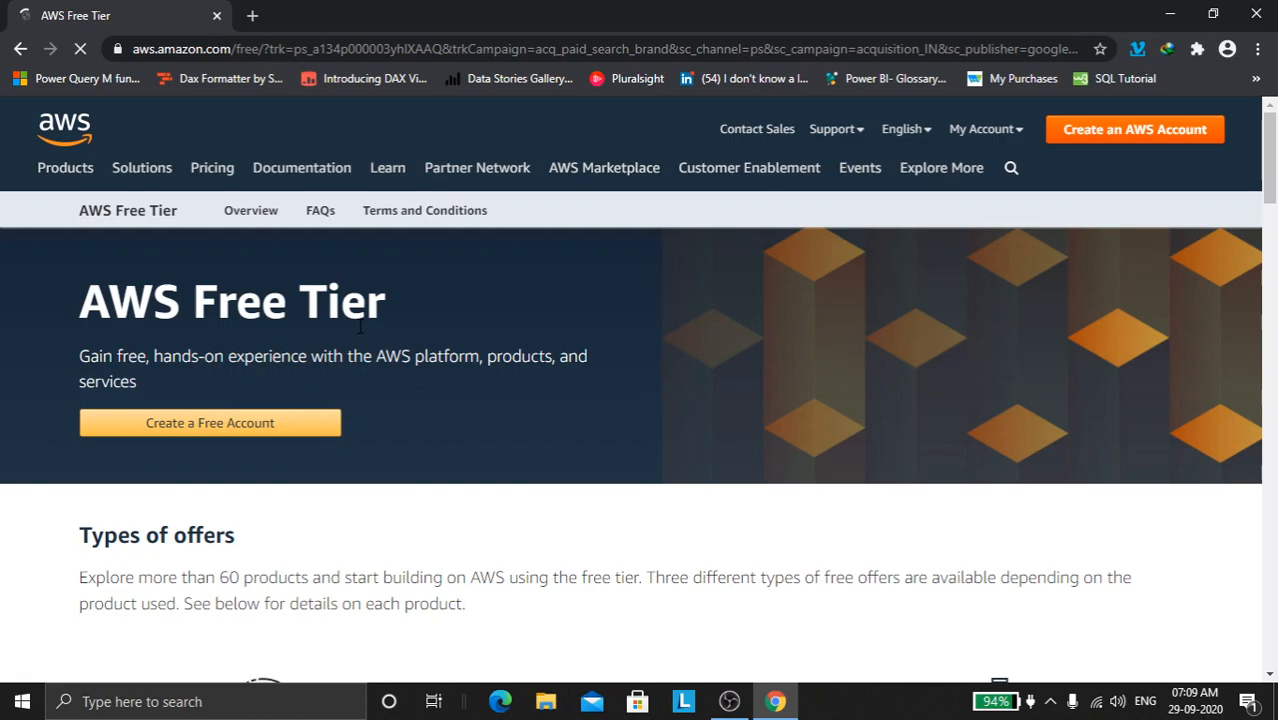
click(178, 428)
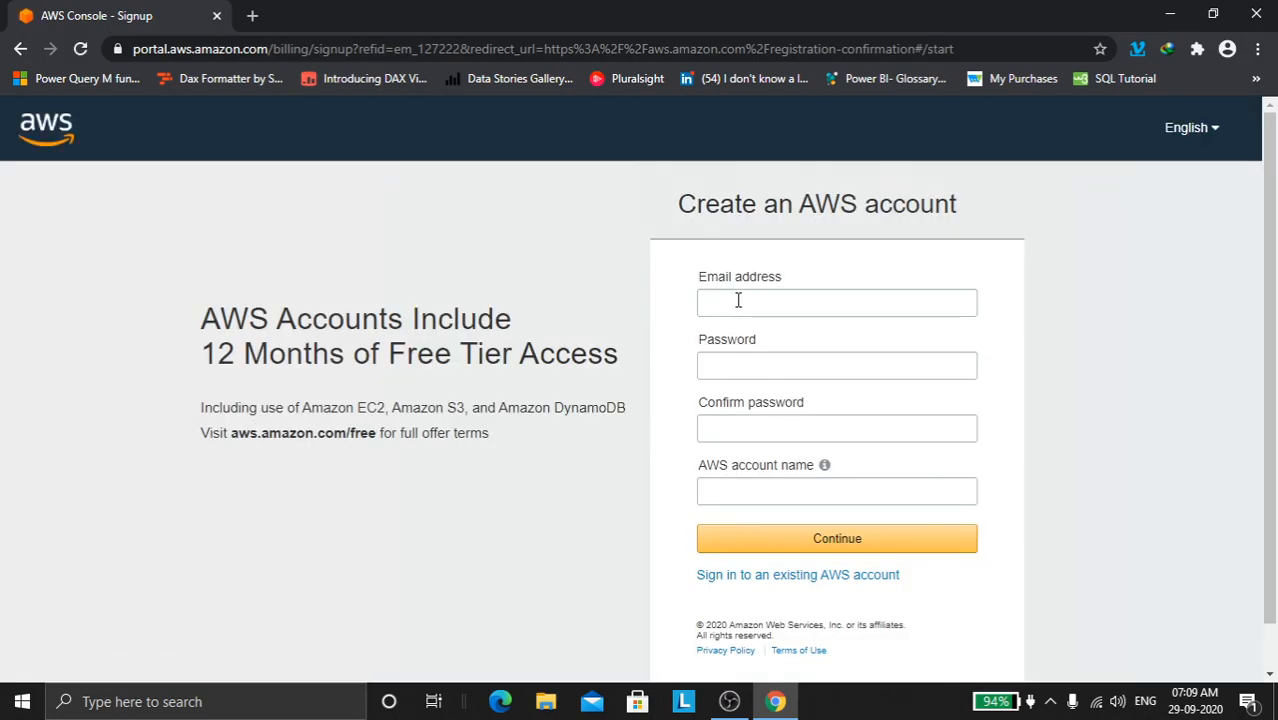
Step: In a new tab, search for outlook and start creating a new free Outlook account
click(250, 17)
text(outl)
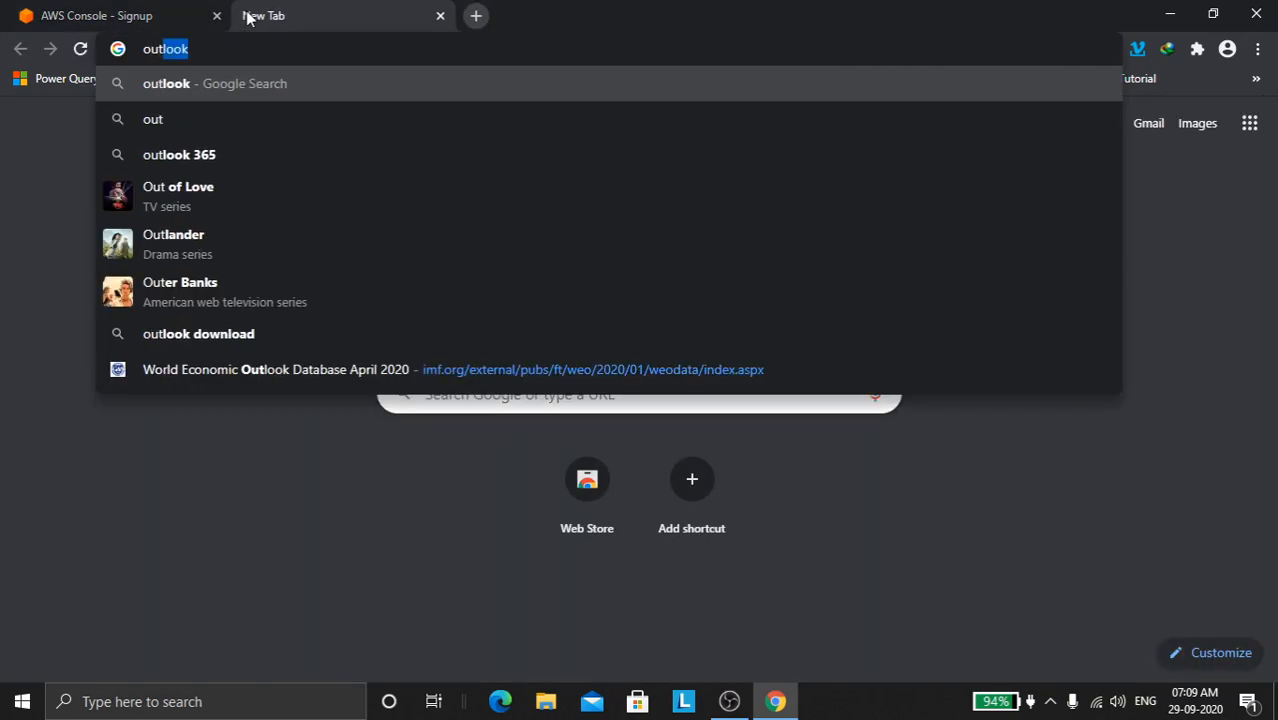
key(Return)
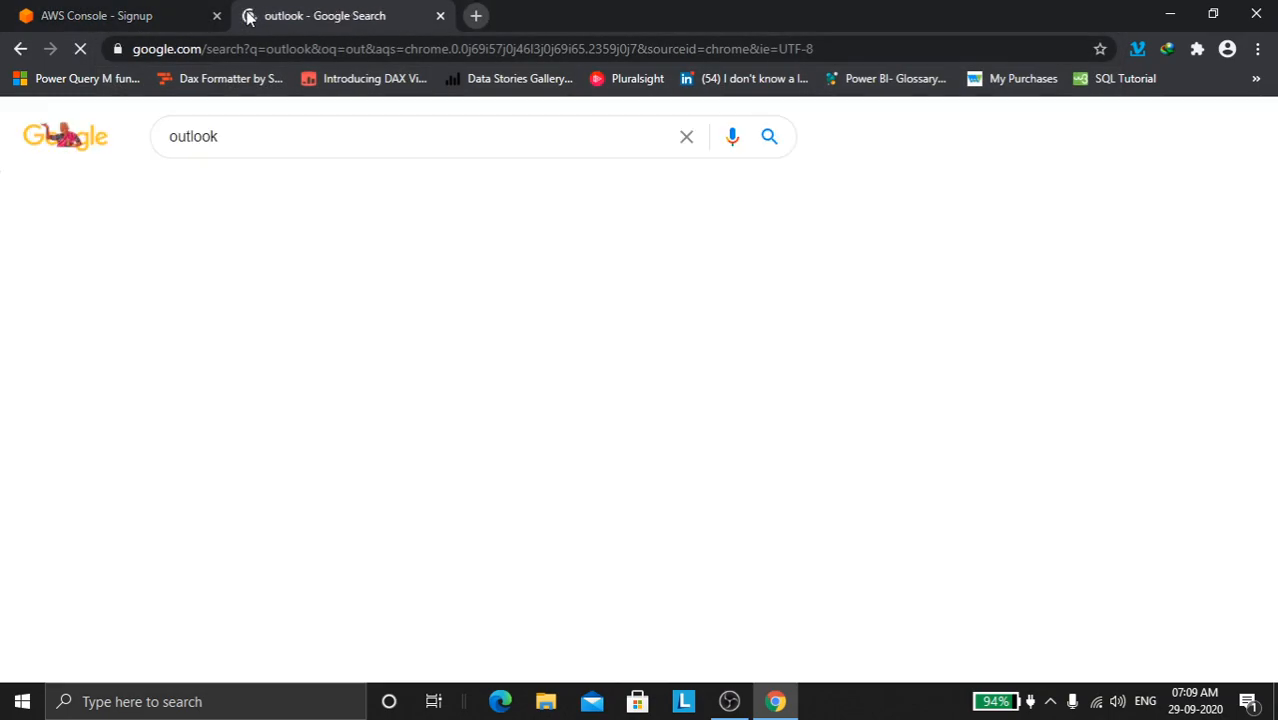
click(314, 211)
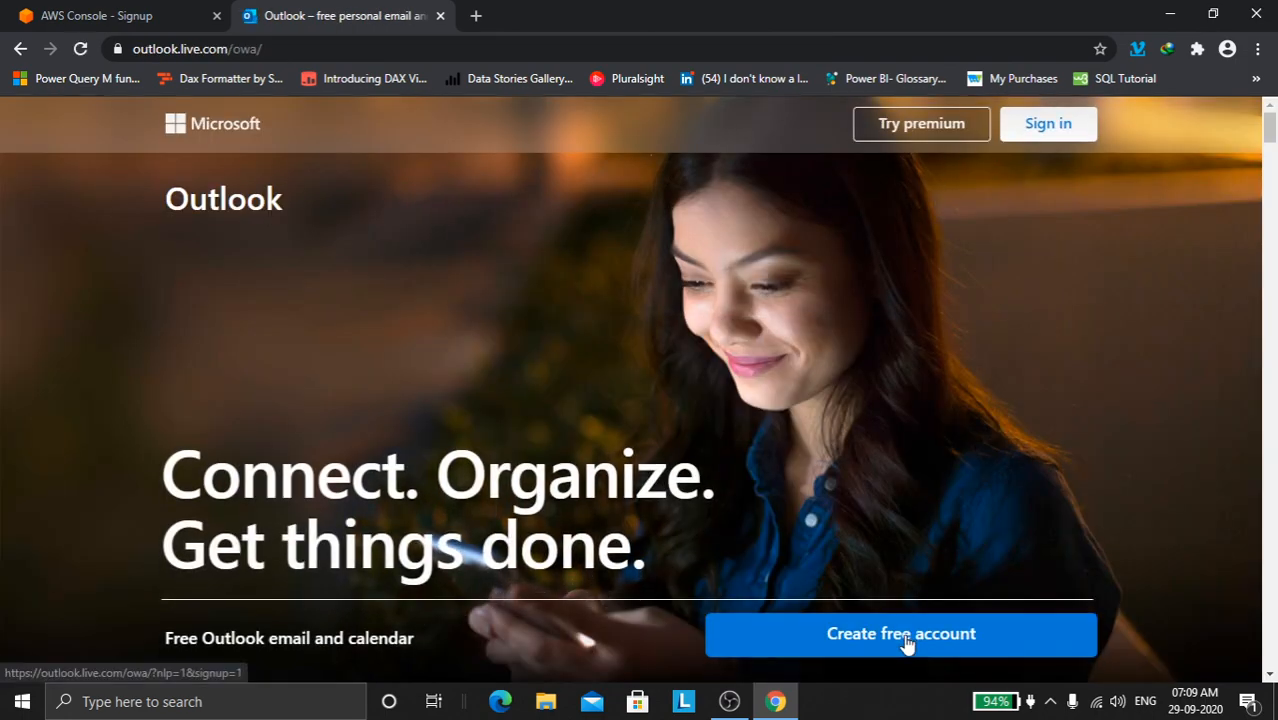
click(906, 643)
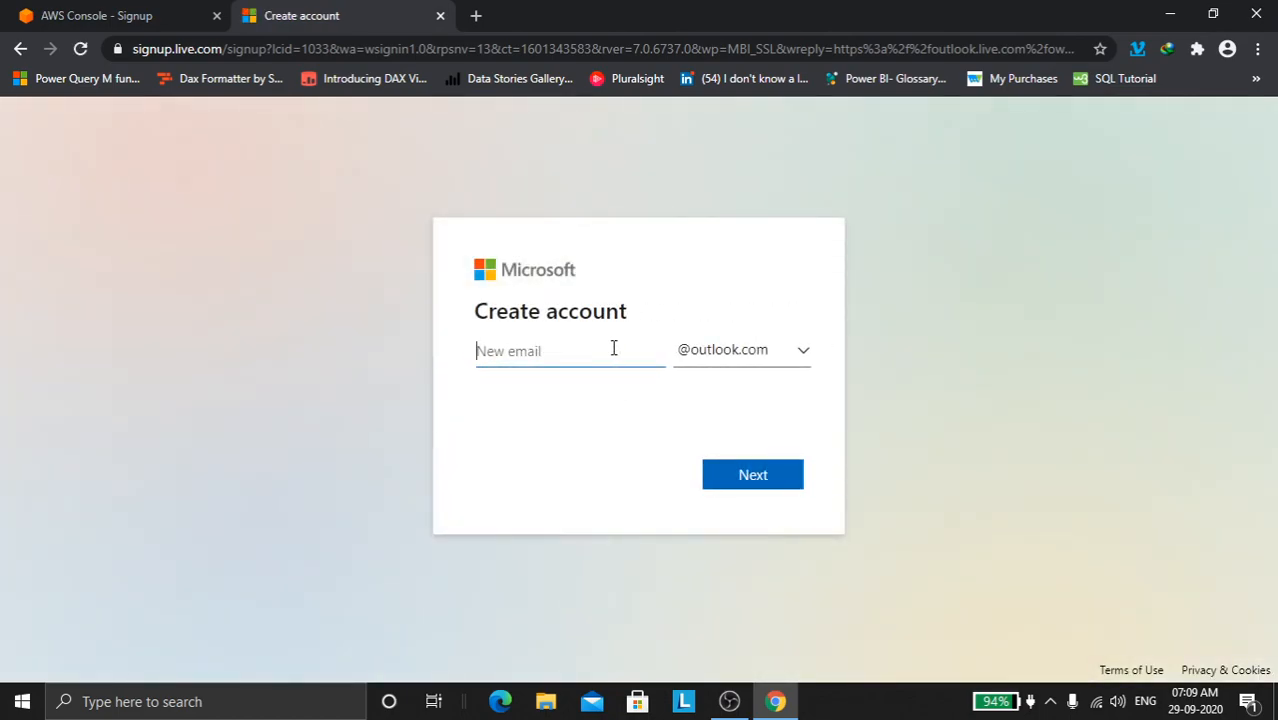
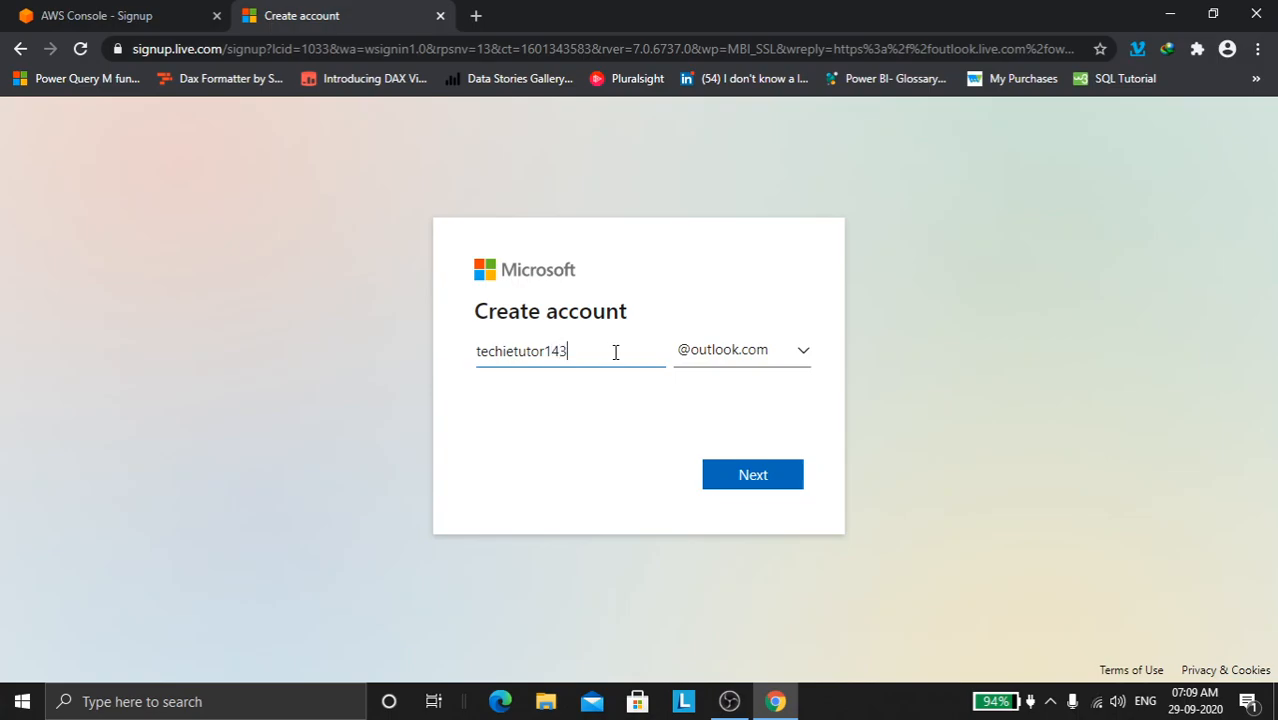
Step: Enter a new Outlook email username for the account and continue
click(739, 482)
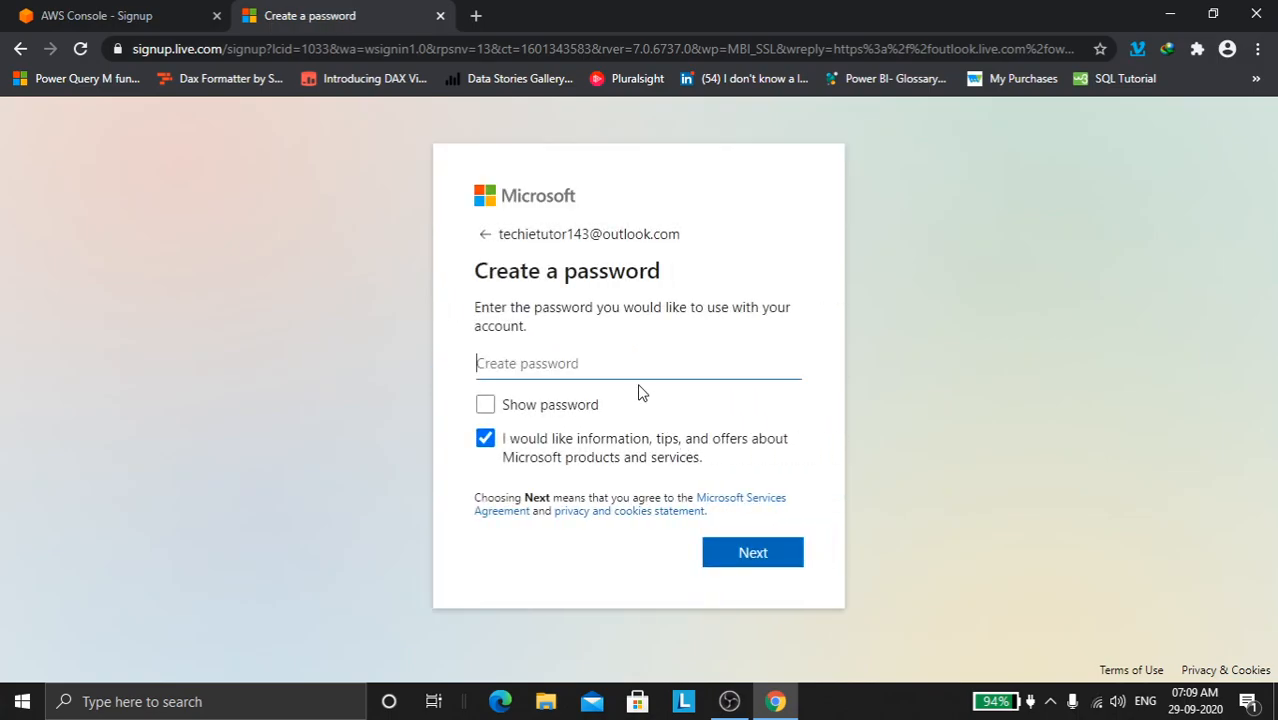
Step: Create the Outlook account password, show it to check it, and continue
text(•••••••••••••)
click(642, 400)
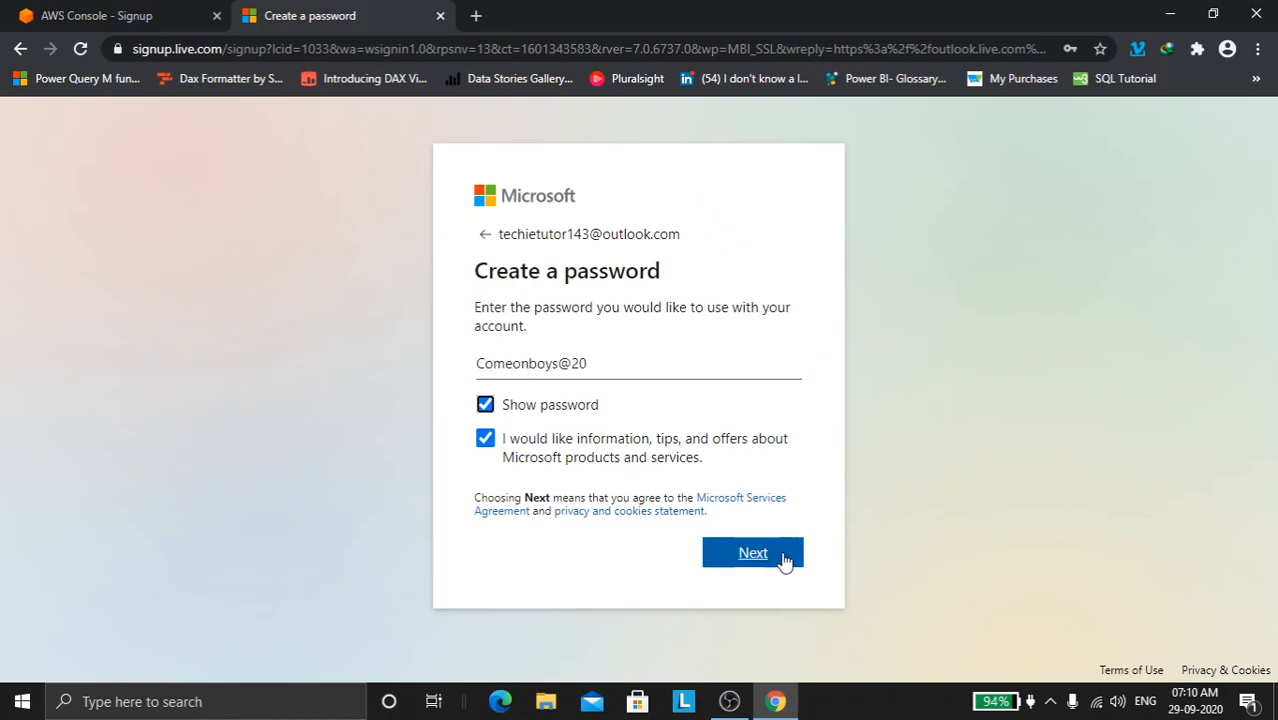
click(780, 556)
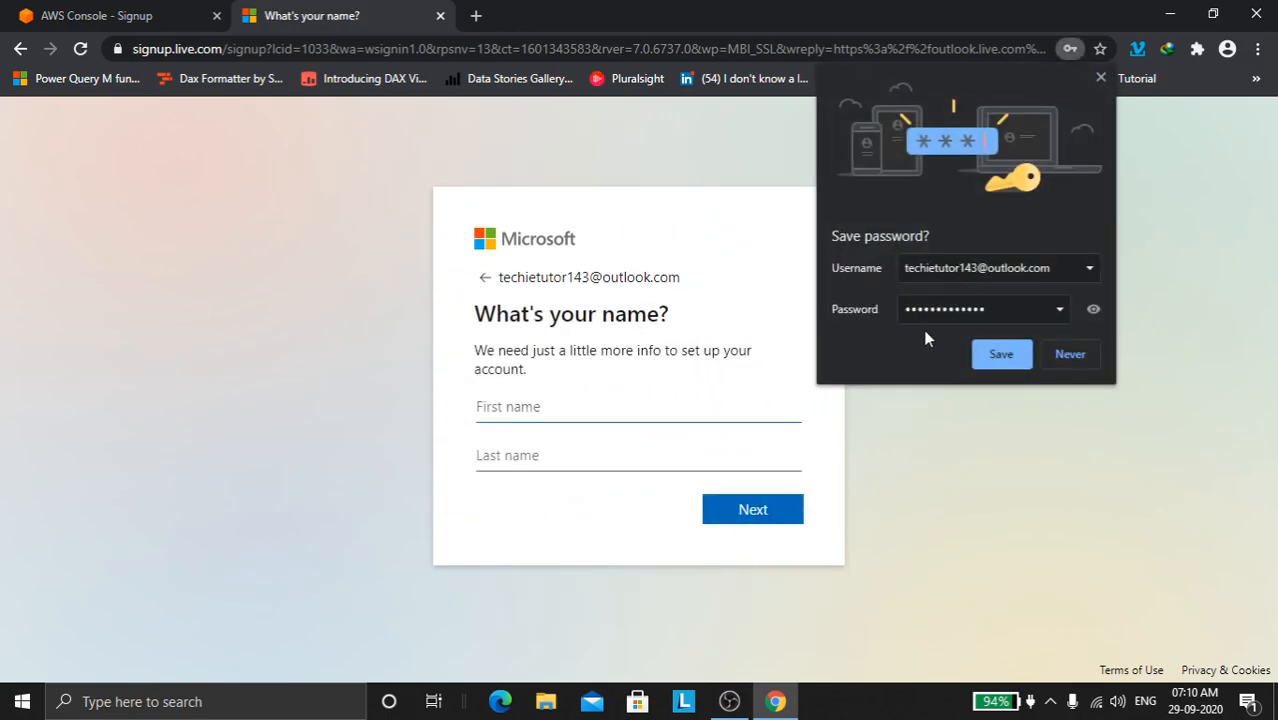
Step: Decline saving the password, then fill in the user's first and last name and continue
click(1072, 355)
drag(676, 280, 497, 287)
key(ctrl+c)
click(565, 396)
key(Tab)
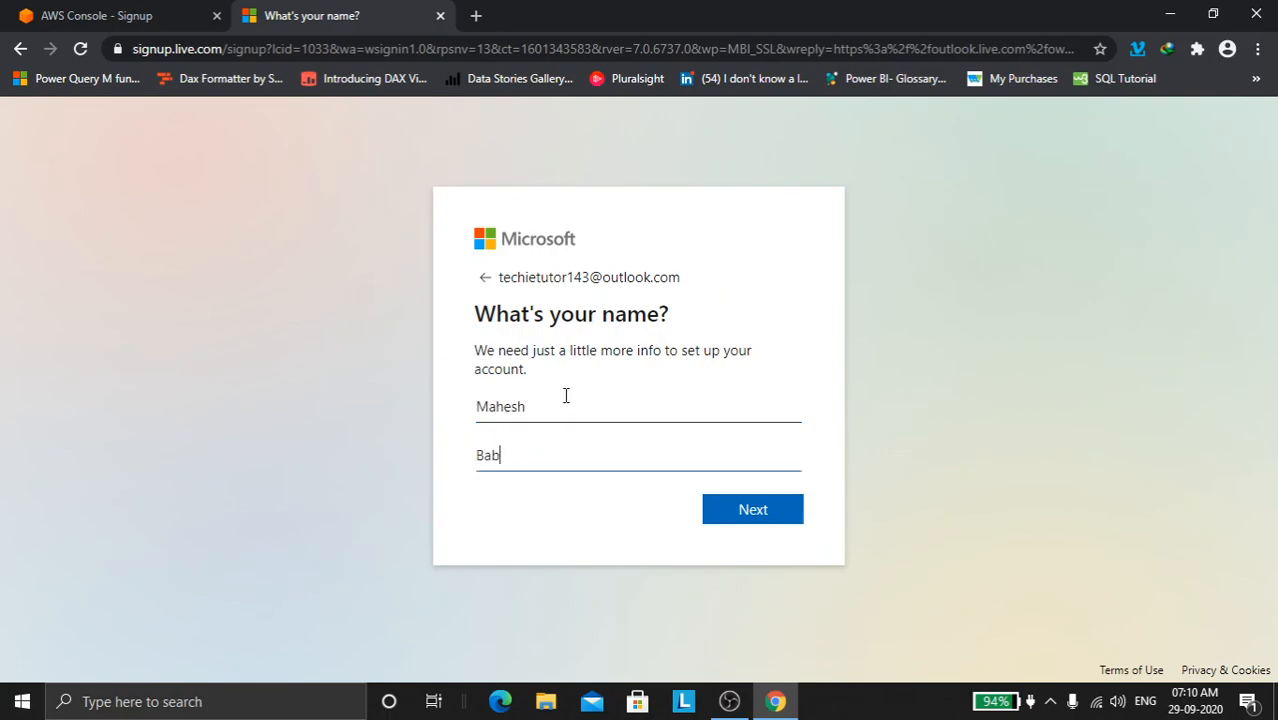
click(725, 512)
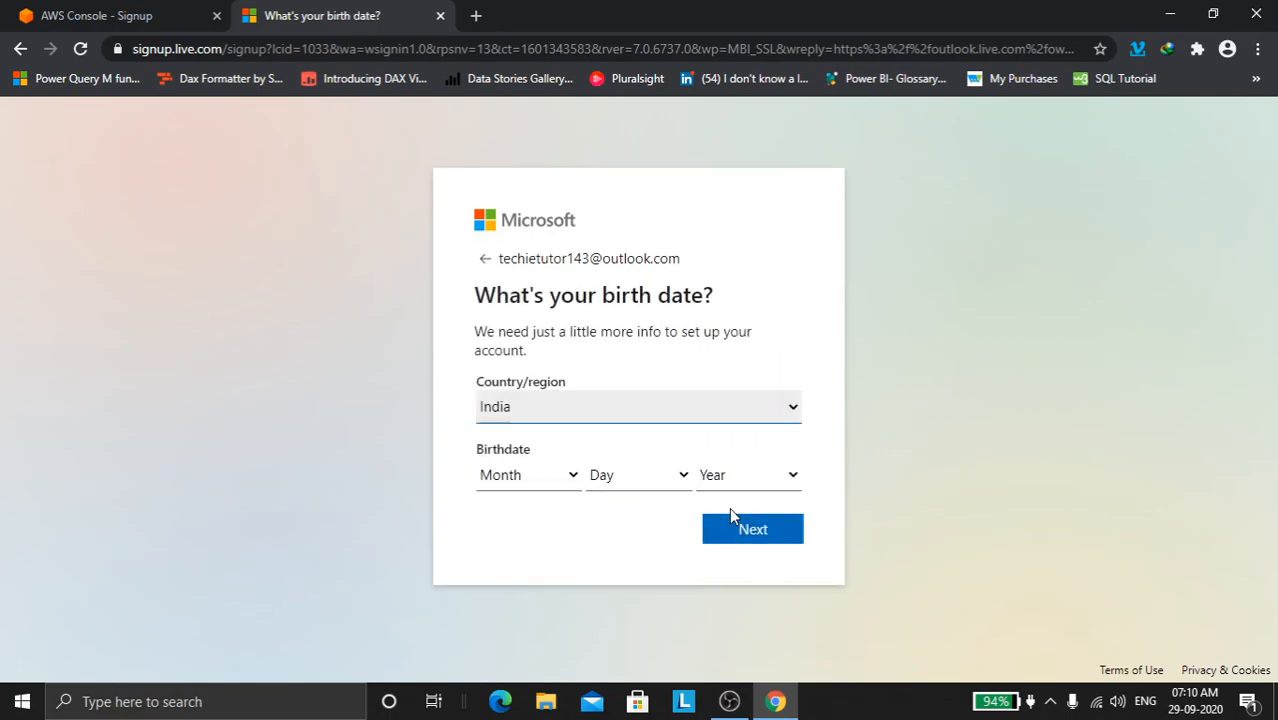
Step: Select the birth month, day and year in the birth date form and continue
click(537, 487)
key(m)
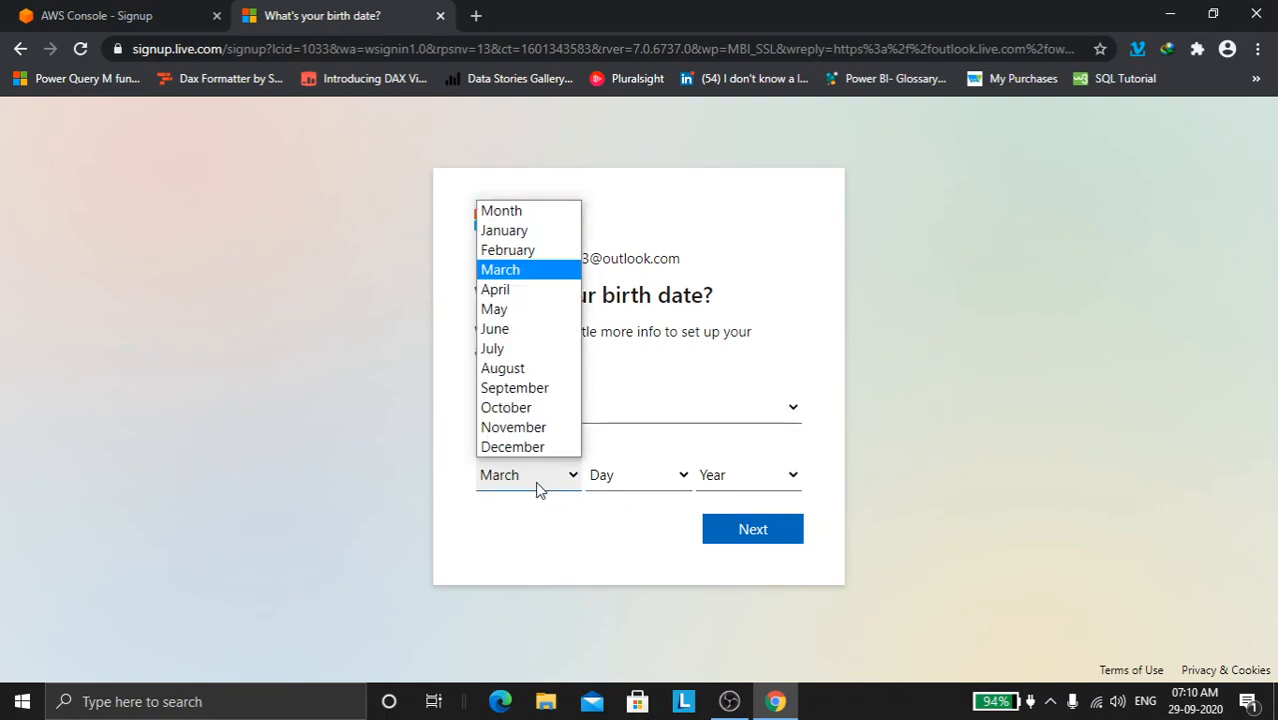
key(m)
key(Return)
key(Tab)
text(13)
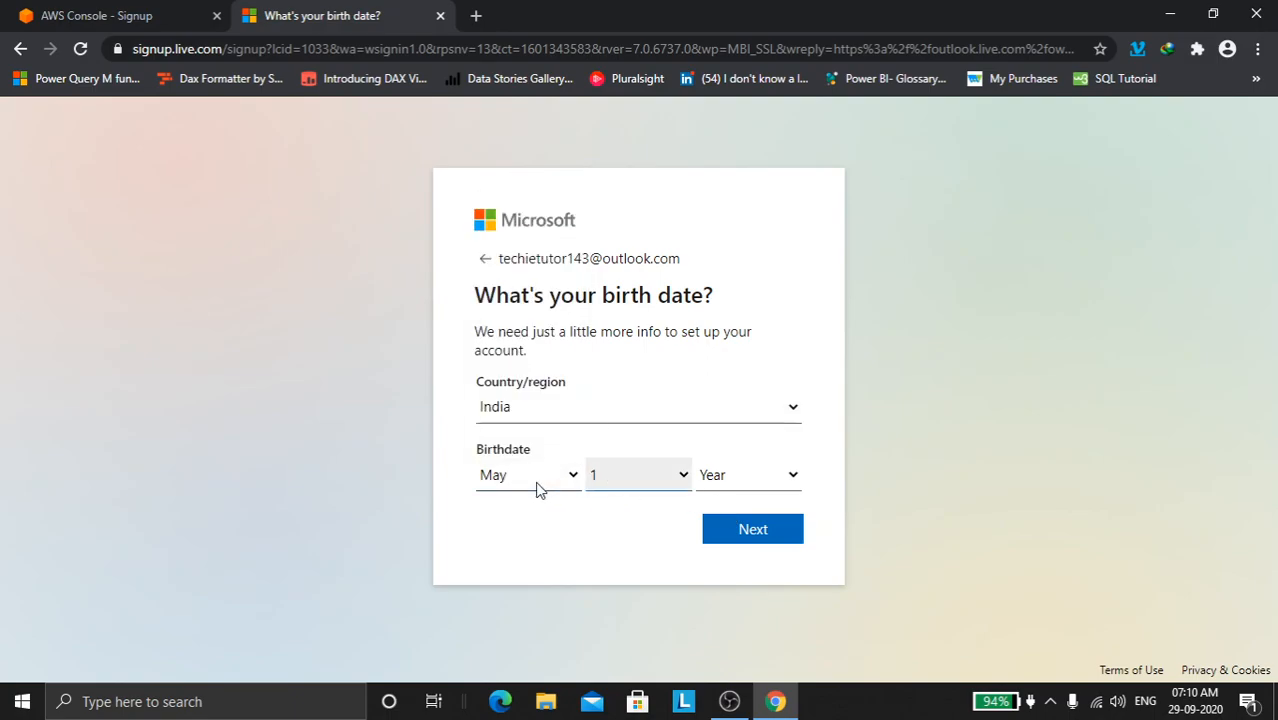
key(Tab)
text(1999)
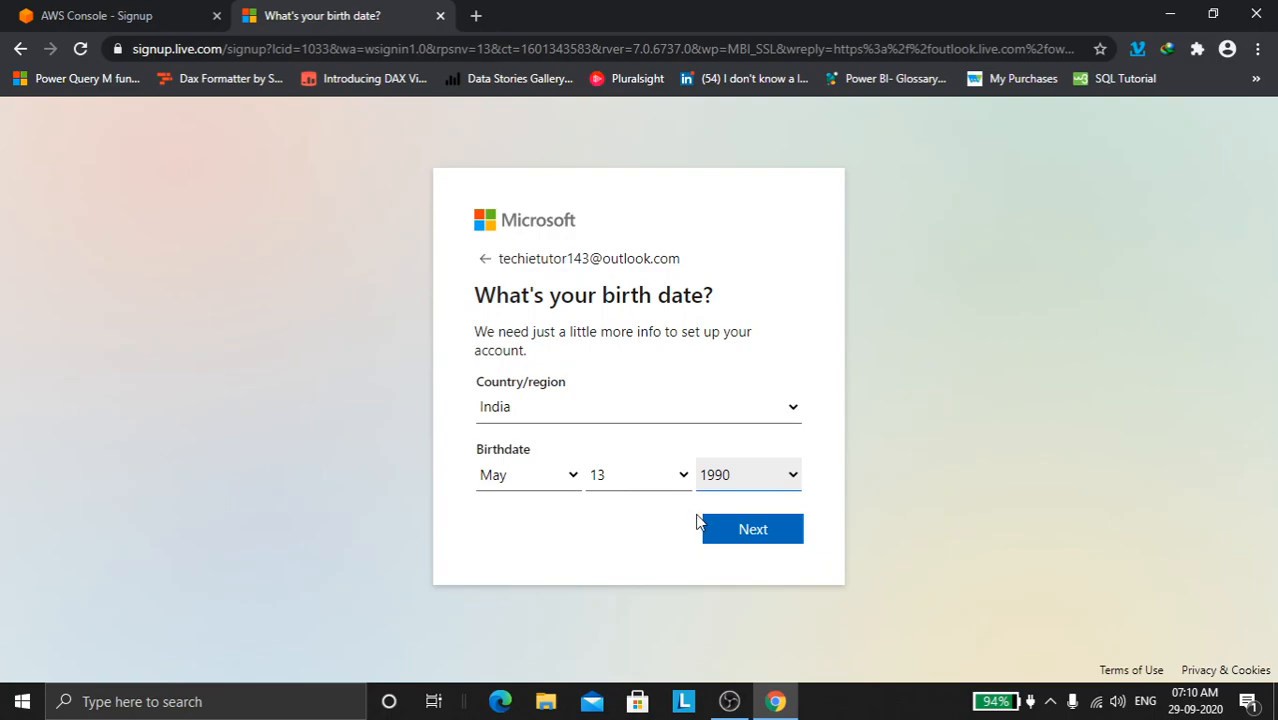
click(736, 530)
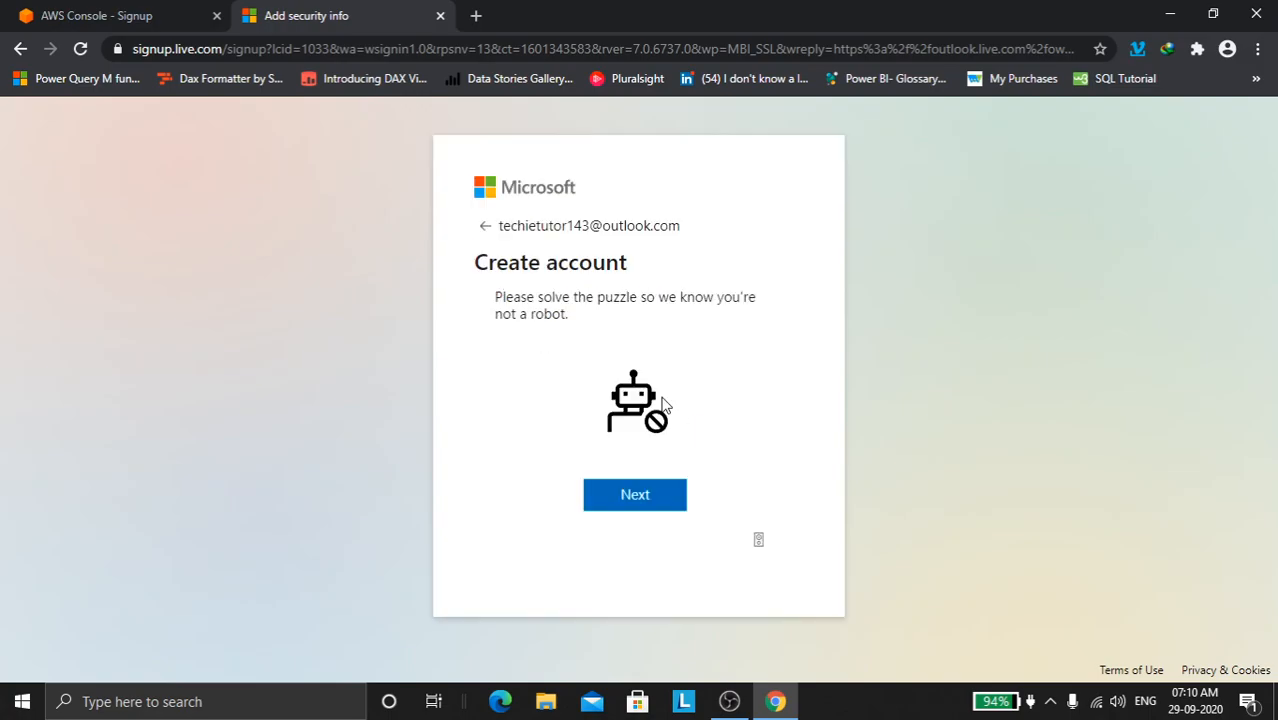
Step: Solve the verification puzzle by rotating the image upright and confirm with Done
click(632, 502)
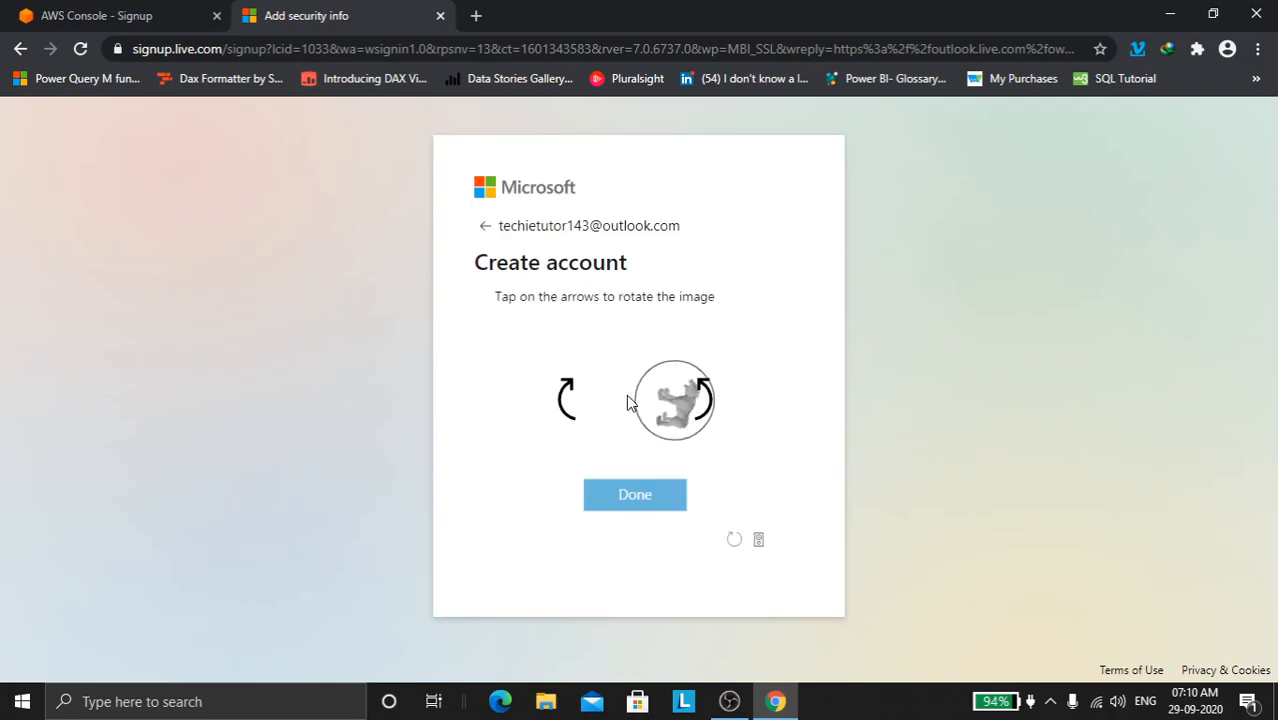
click(710, 414)
click(710, 414)
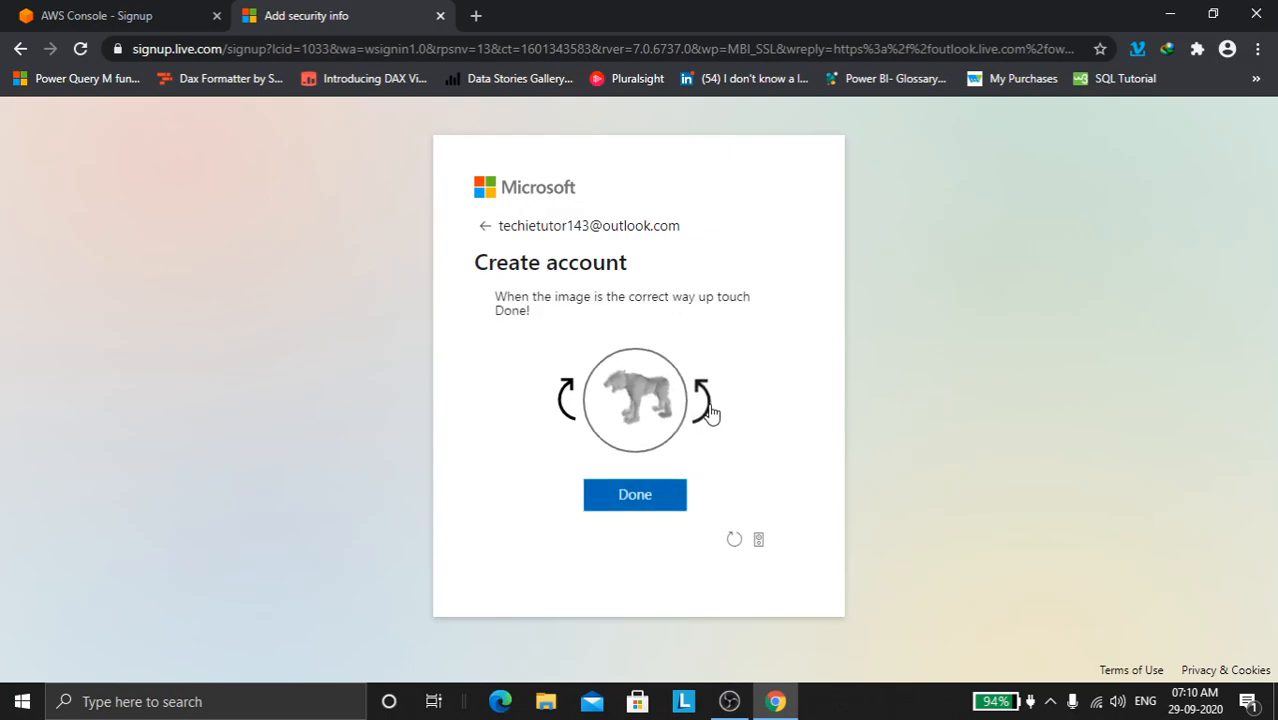
click(654, 495)
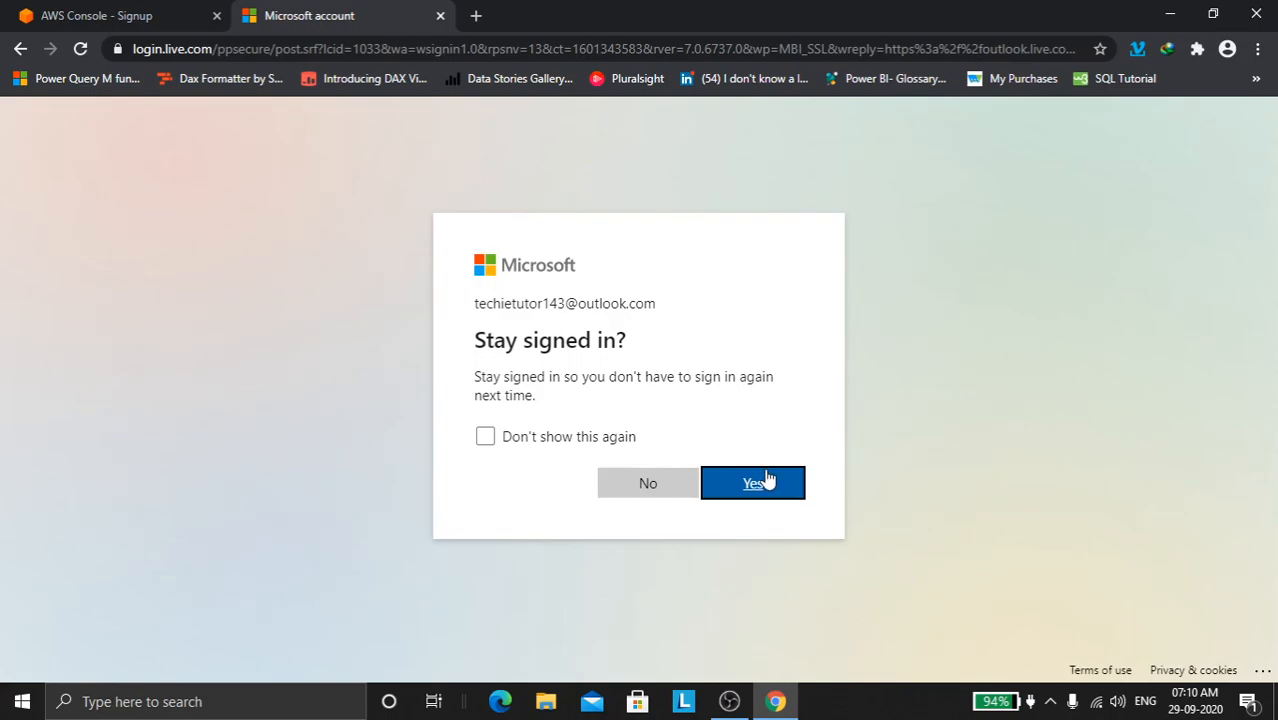
Step: Return to the AWS sign-up tab and paste the new Outlook address into the Email address field
click(767, 482)
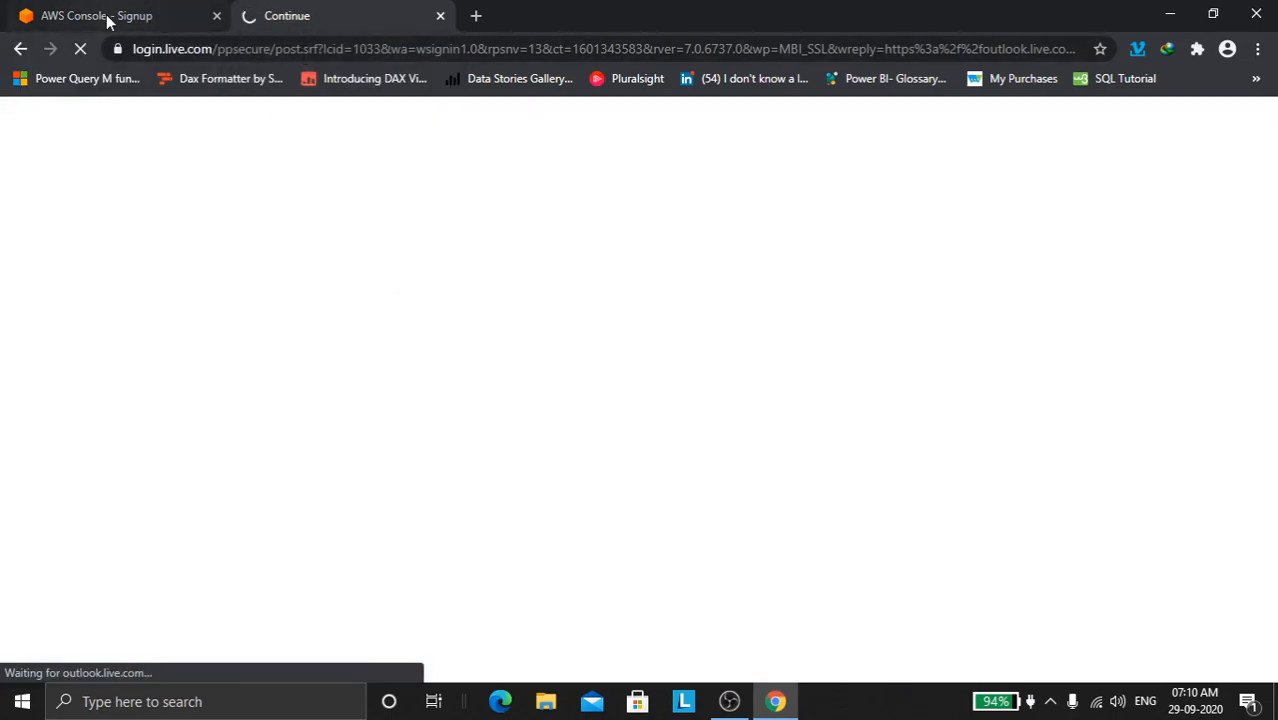
click(107, 20)
click(736, 297)
key(ctrl+v)
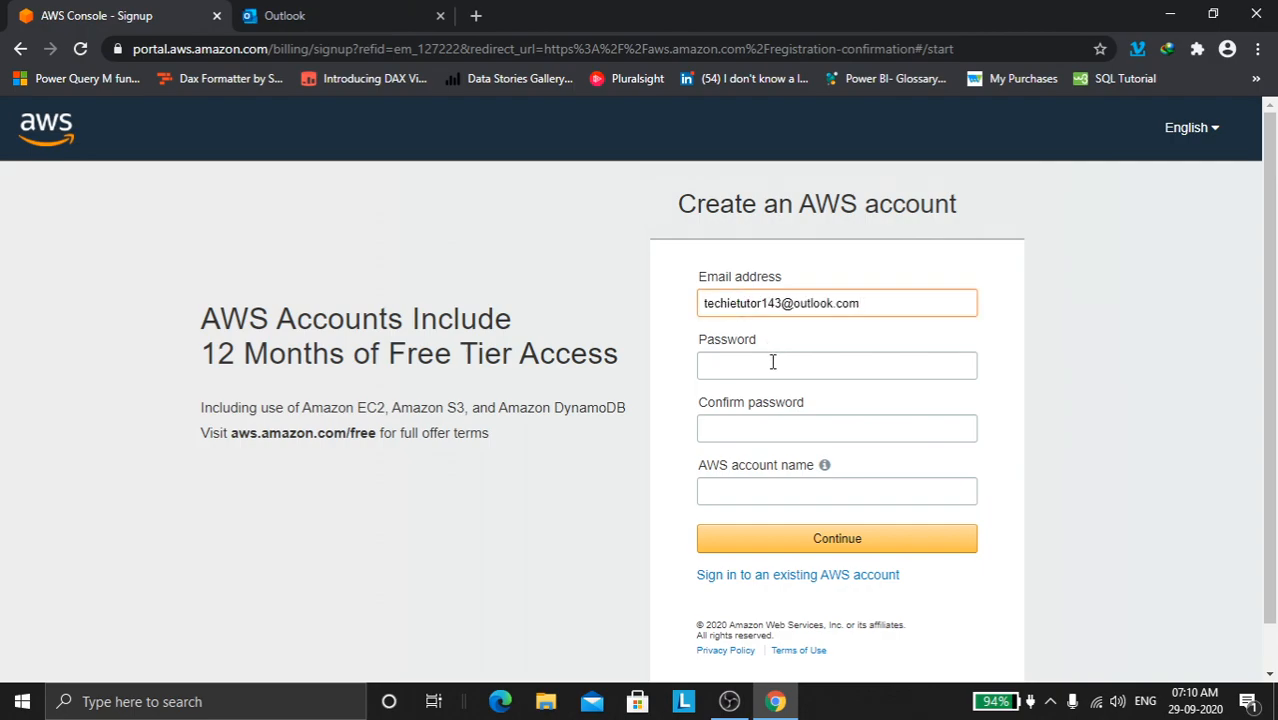
click(772, 364)
key(Tab)
key(Tab)
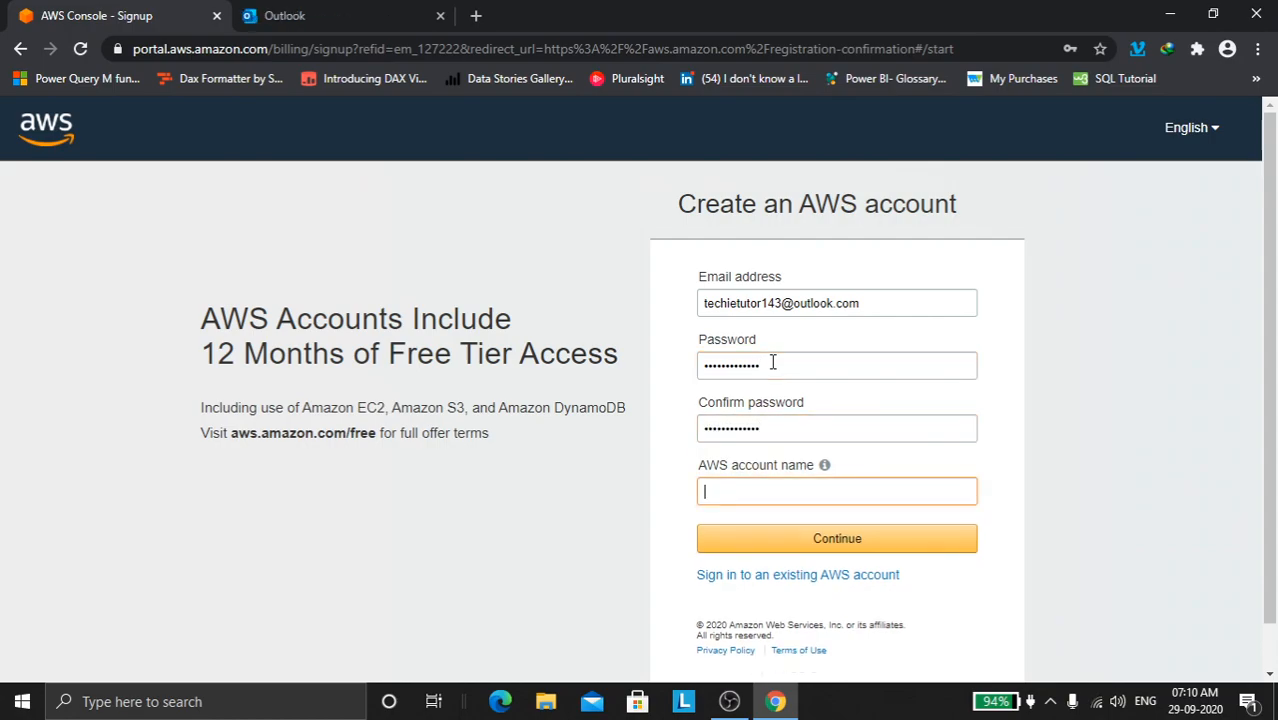
Step: Re-enter the AWS account password and confirm it in the Confirm password field
drag(773, 363, 668, 362)
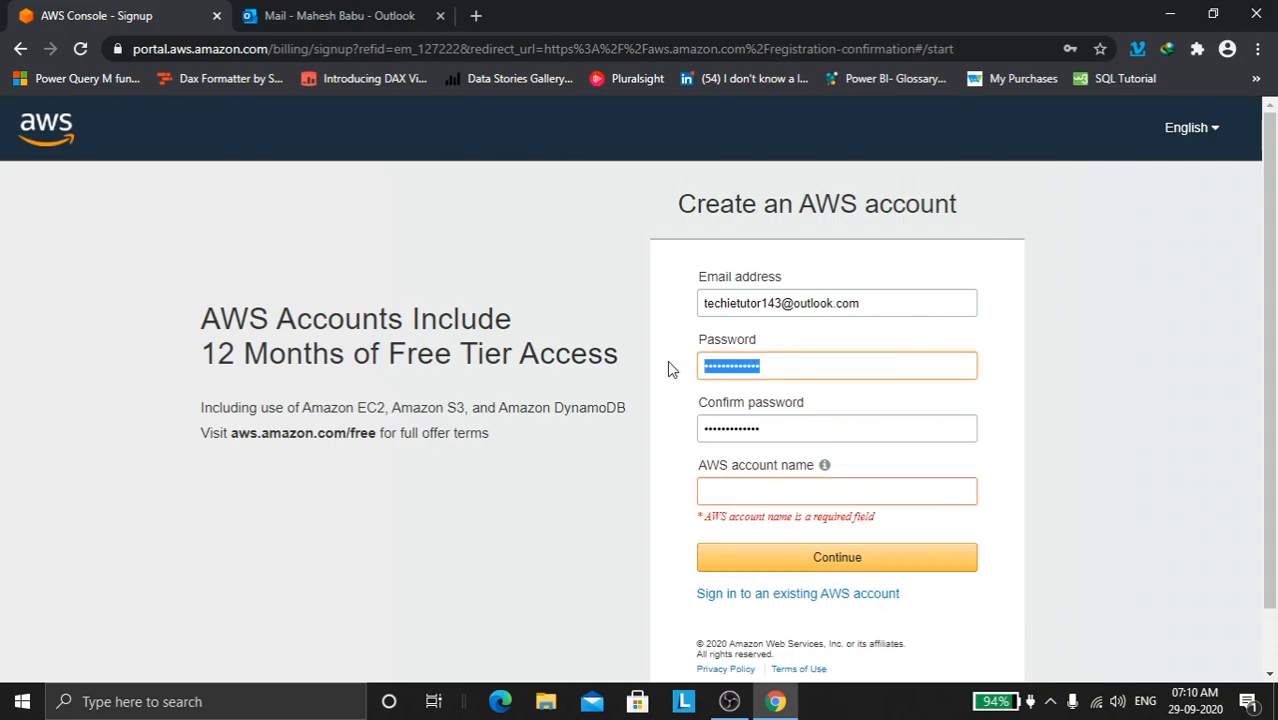
text(••••••••••)
key(Tab)
text(••••••••••)
key(Tab)
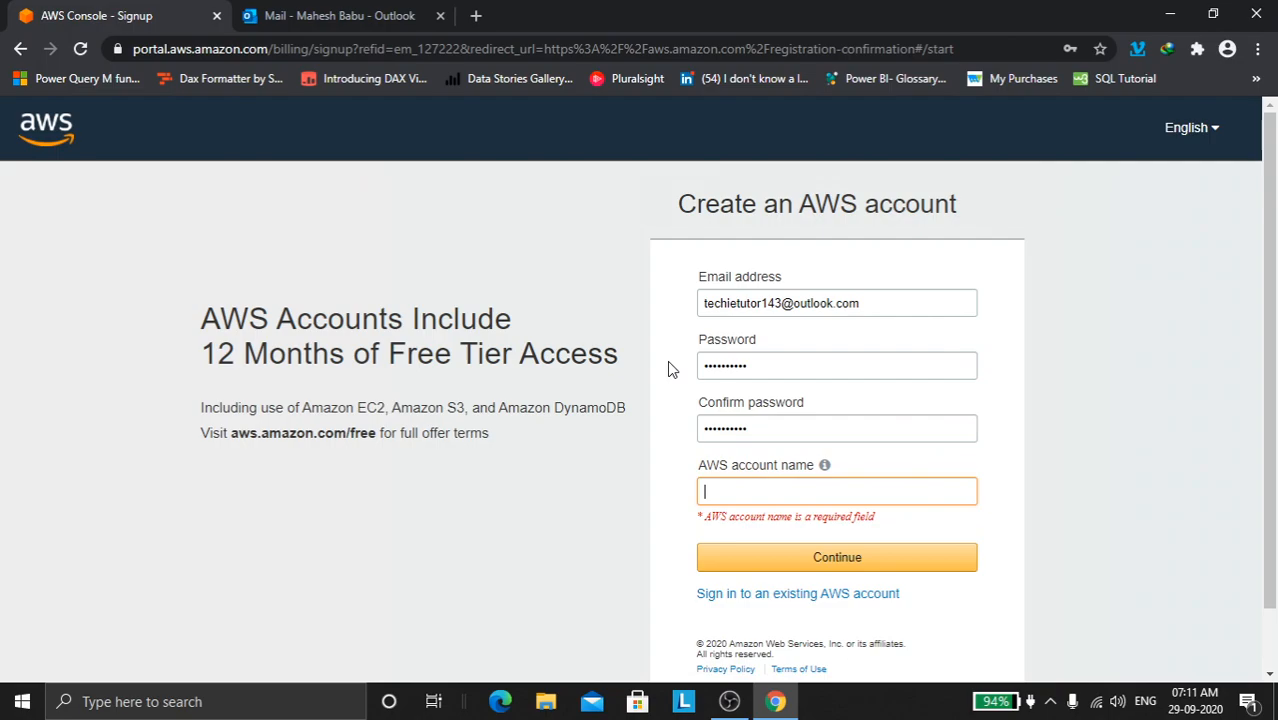
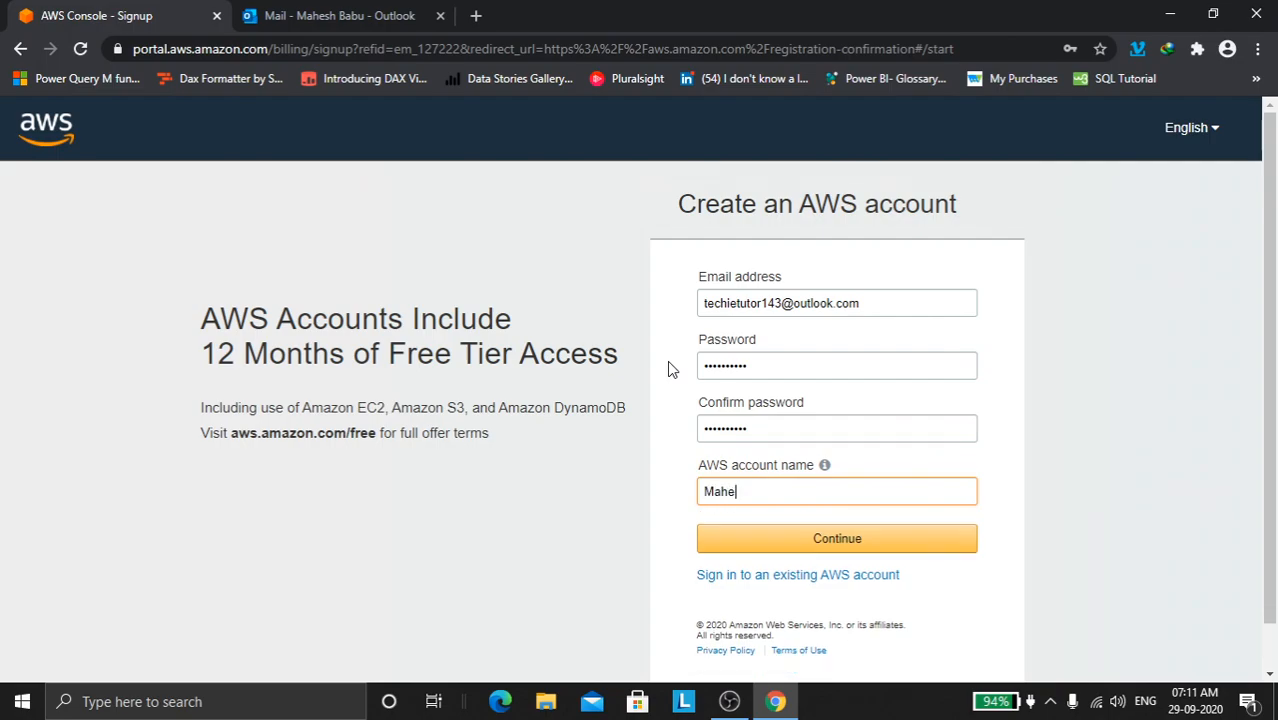
Step: Enter the account holder's full name as the AWS account name and continue
click(836, 540)
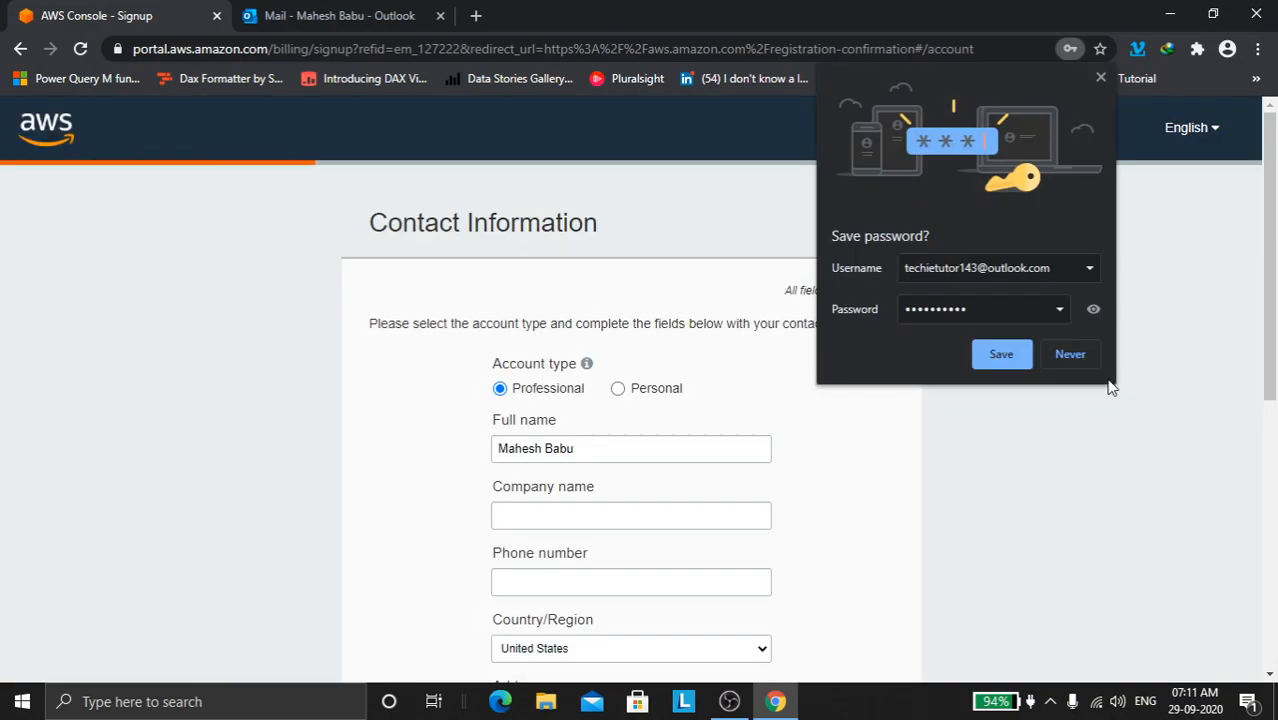
Step: Decline saving the password and choose the Personal account type for the contact information
click(1069, 355)
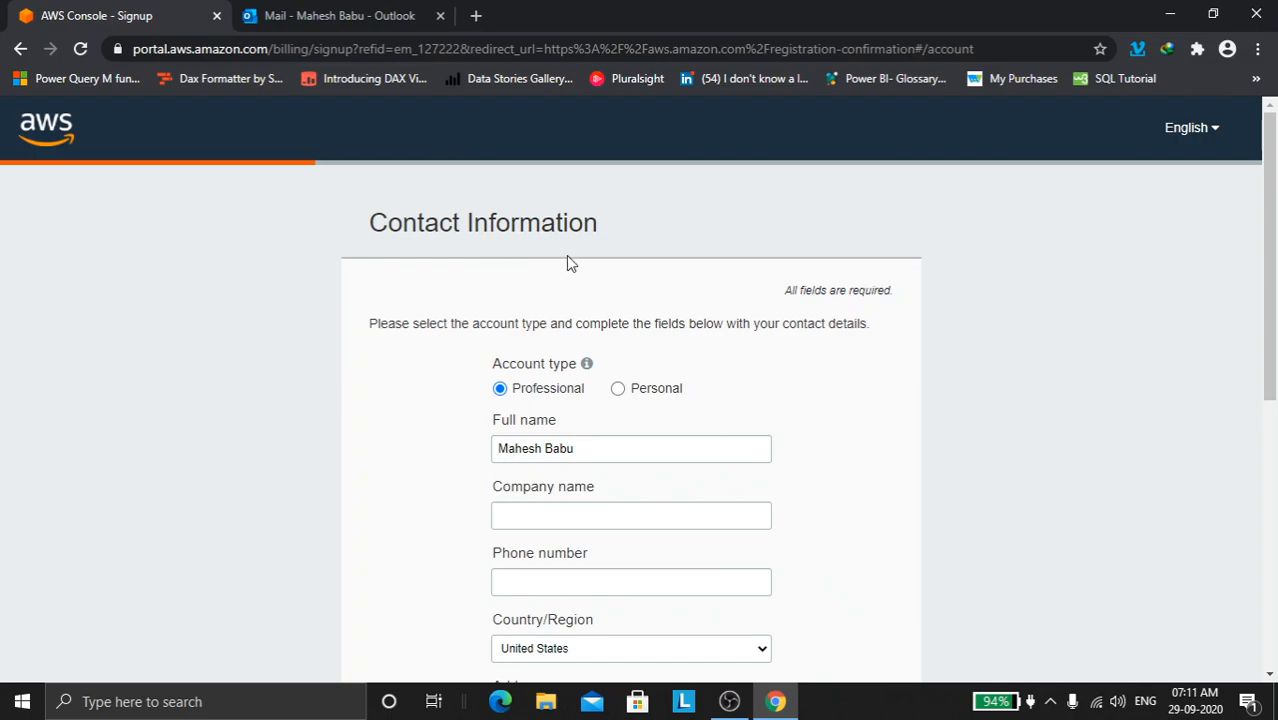
click(619, 389)
scroll(757, 391, down, 2)
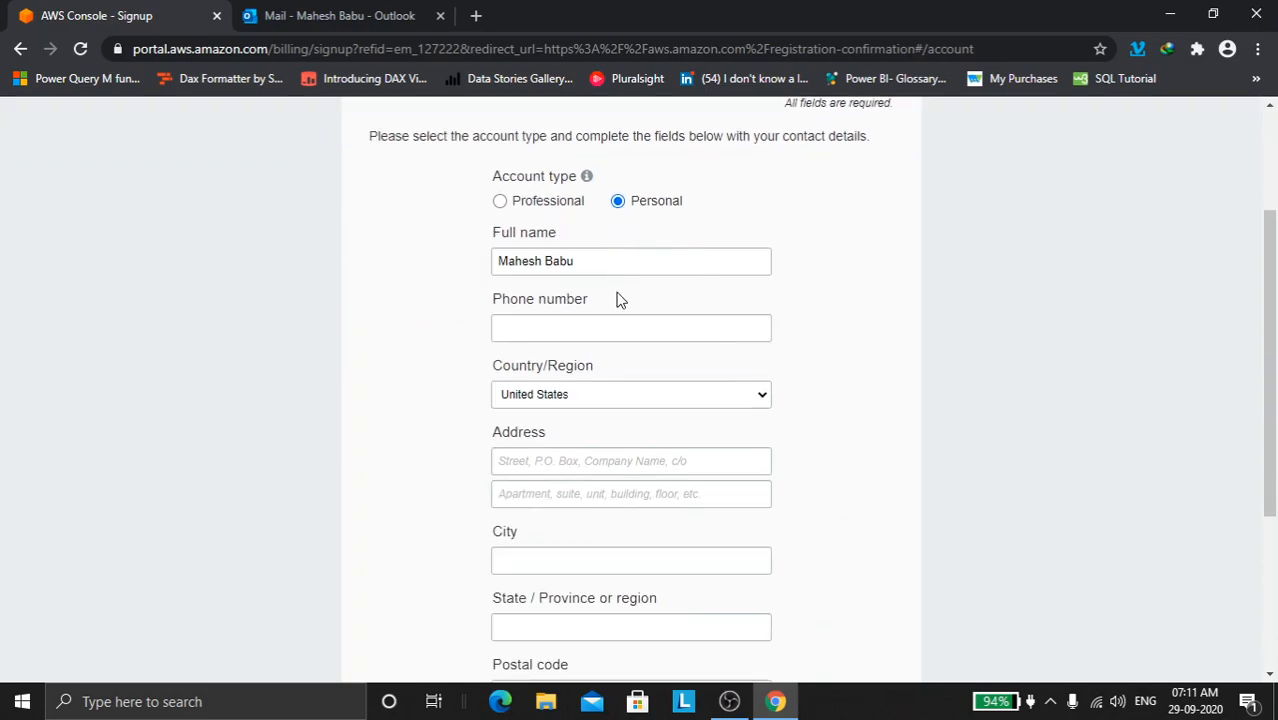
Step: Enter the contact phone number and set Country/Region to India
click(628, 338)
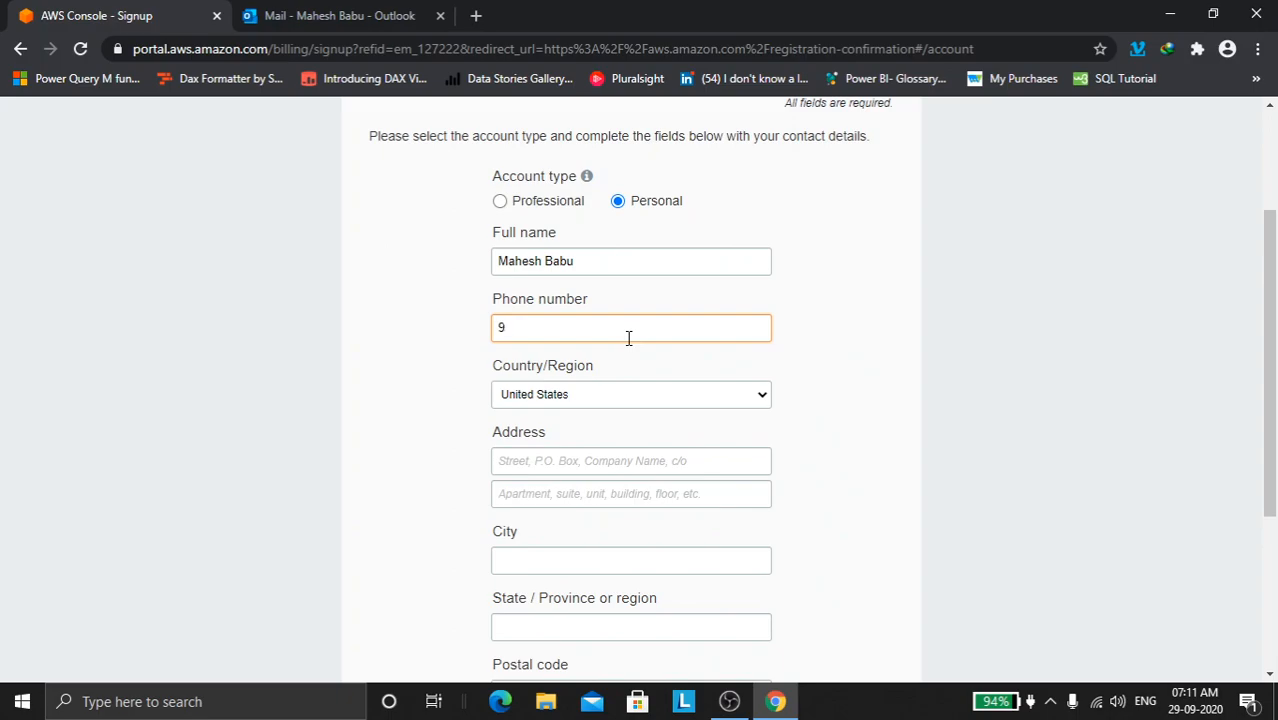
click(630, 400)
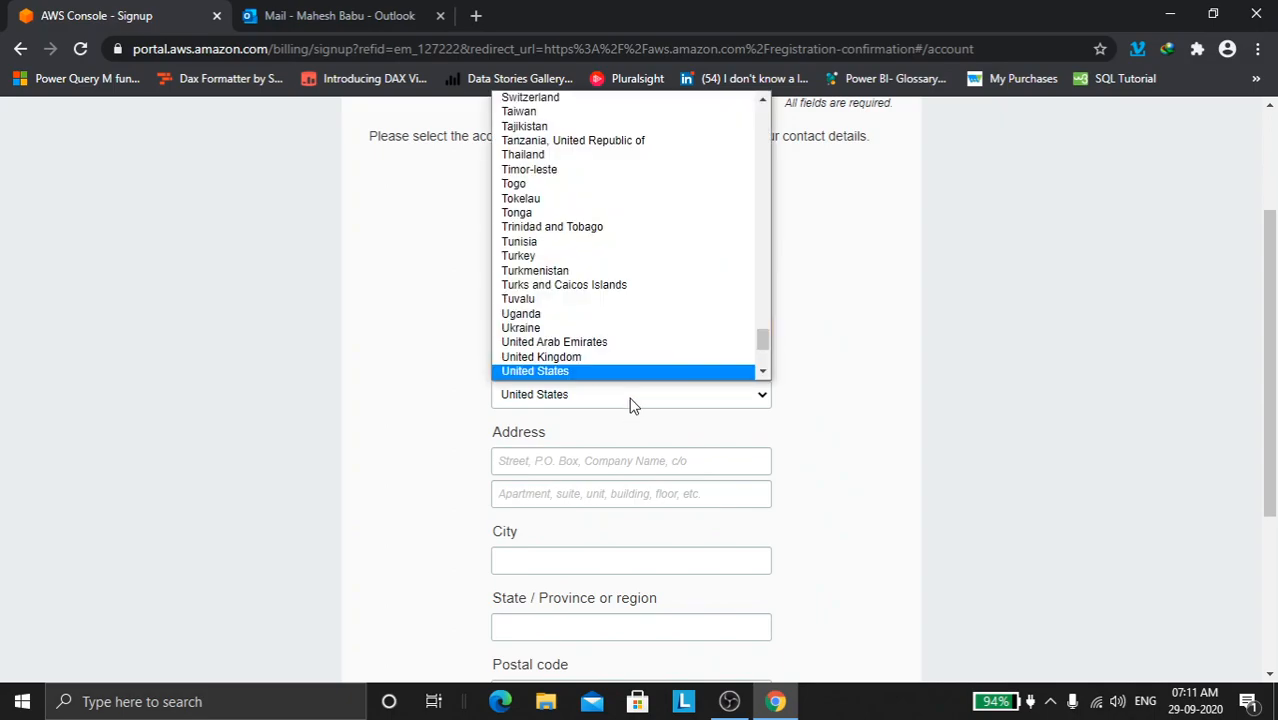
text(in)
key(Return)
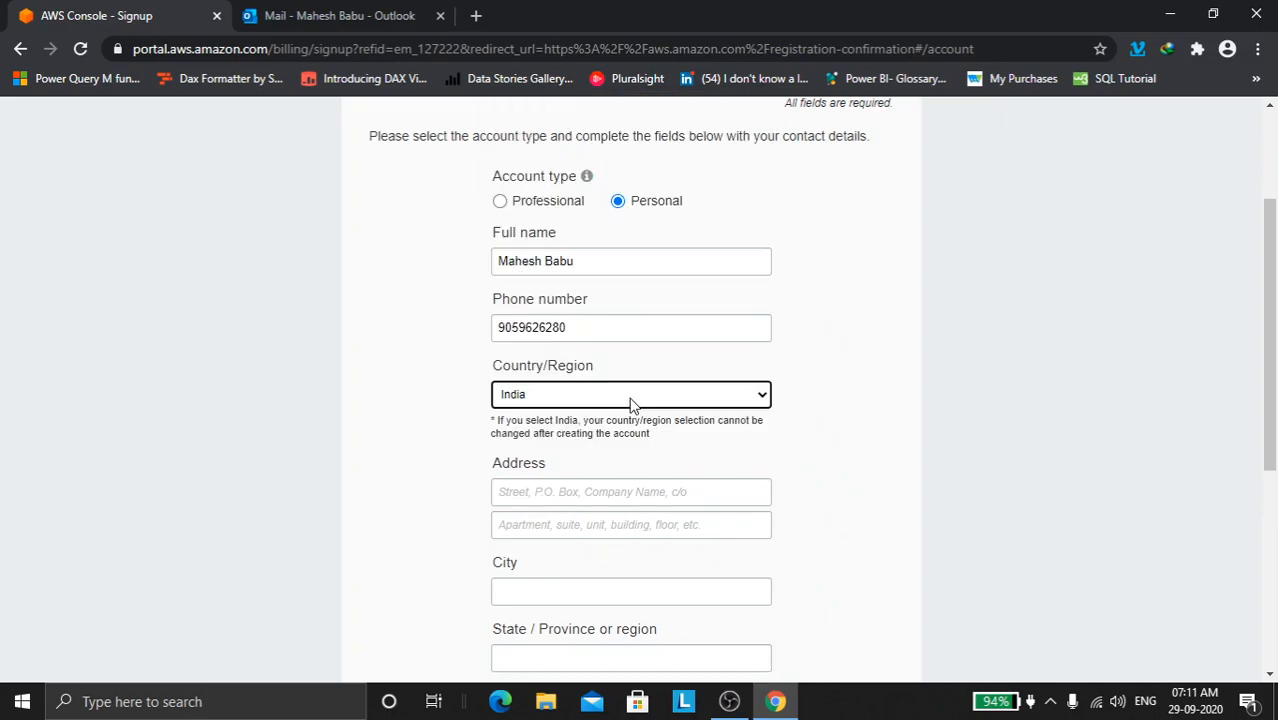
Step: Fill in both address lines with the street address and locality
click(619, 491)
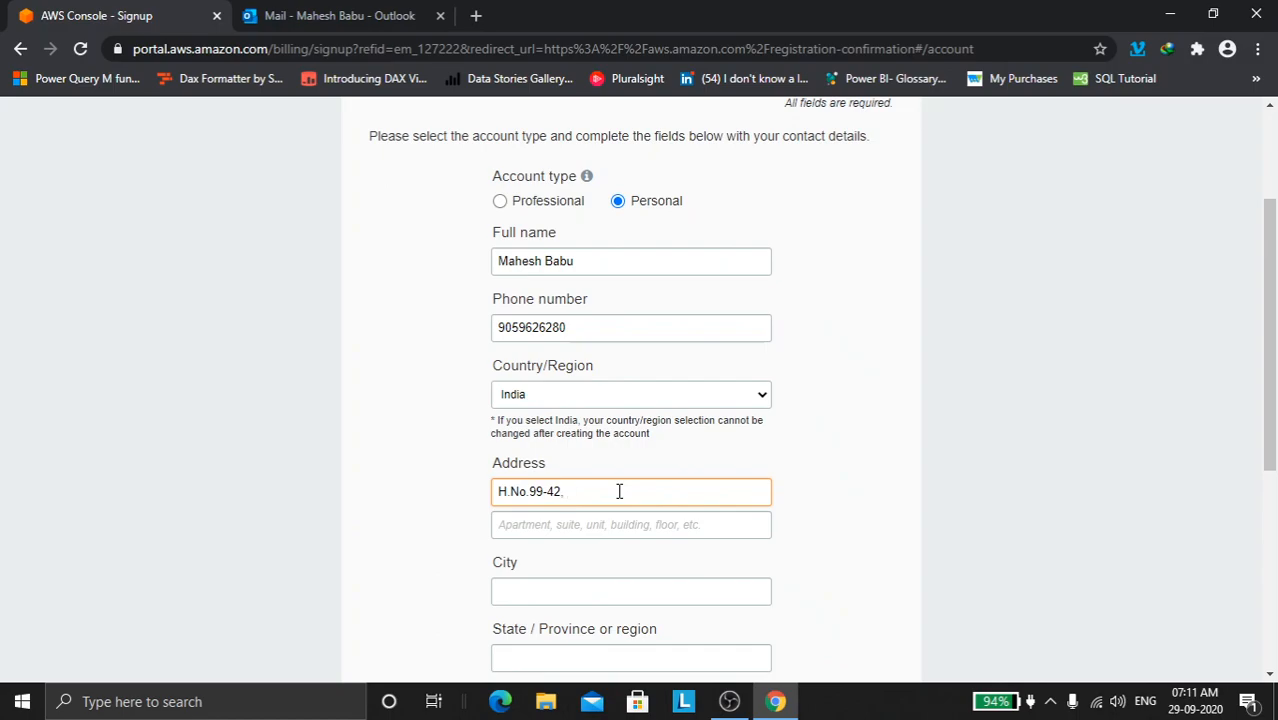
key(Tab)
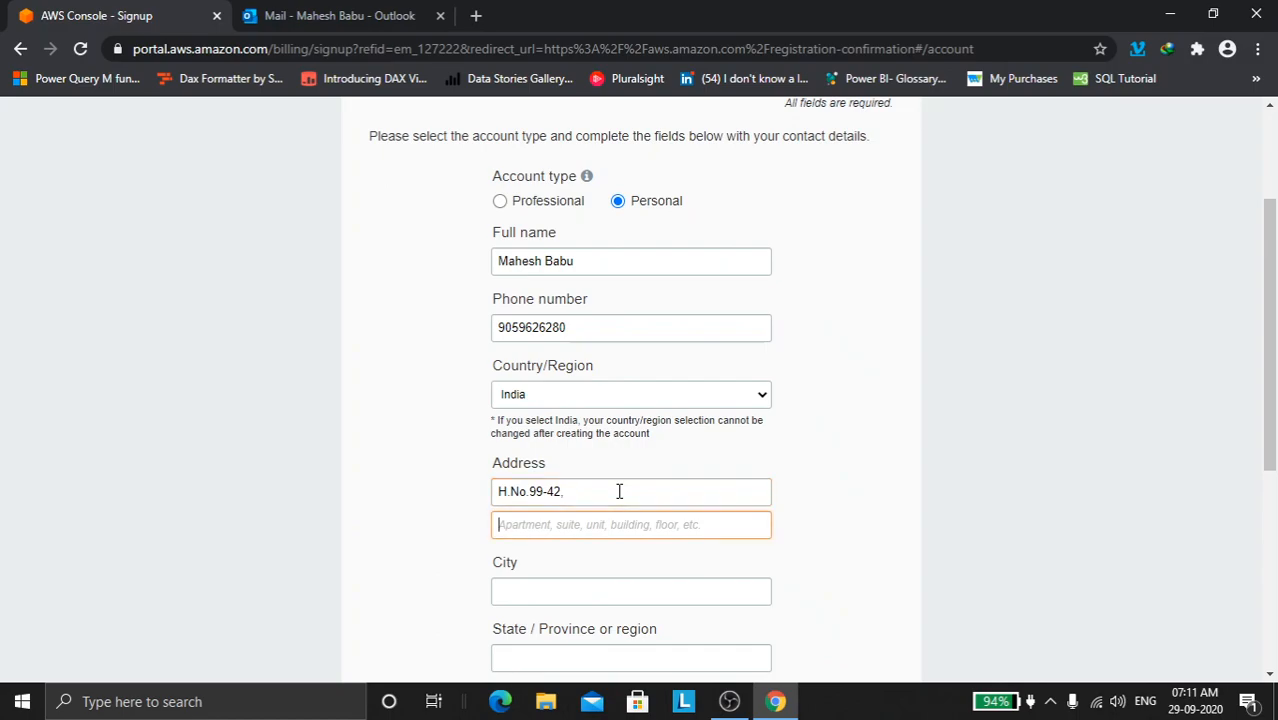
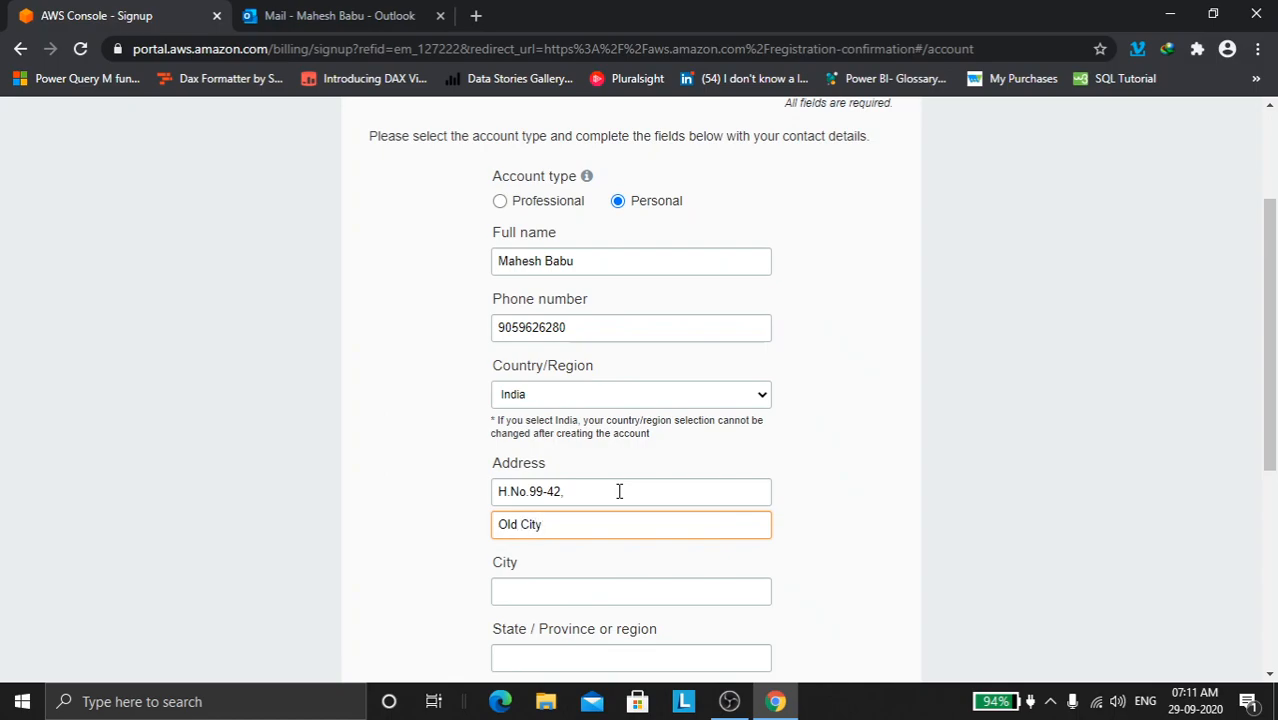
Step: Enter Hyderabad as the city and Telanagana as the state
click(609, 585)
text(Hyderabad)
key(Tab)
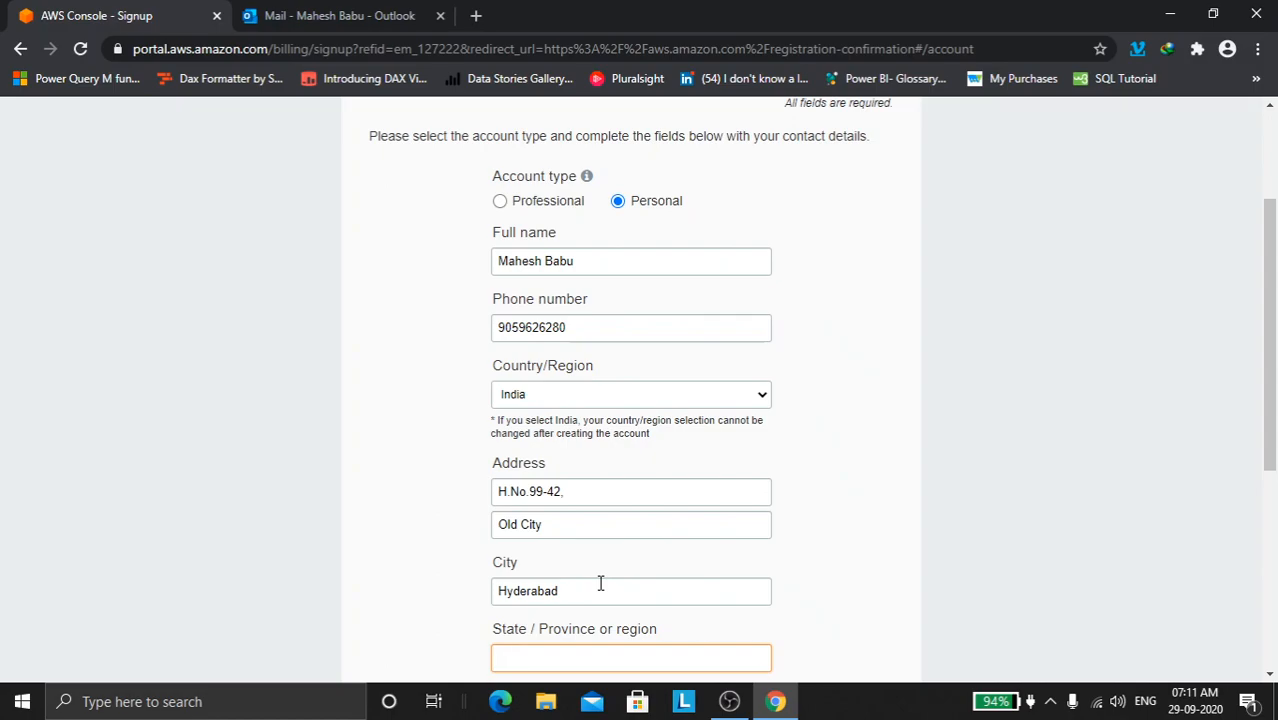
text(Telanagana)
Step: Set the postal code to 500061
scroll(600, 583, down, 2)
click(576, 530)
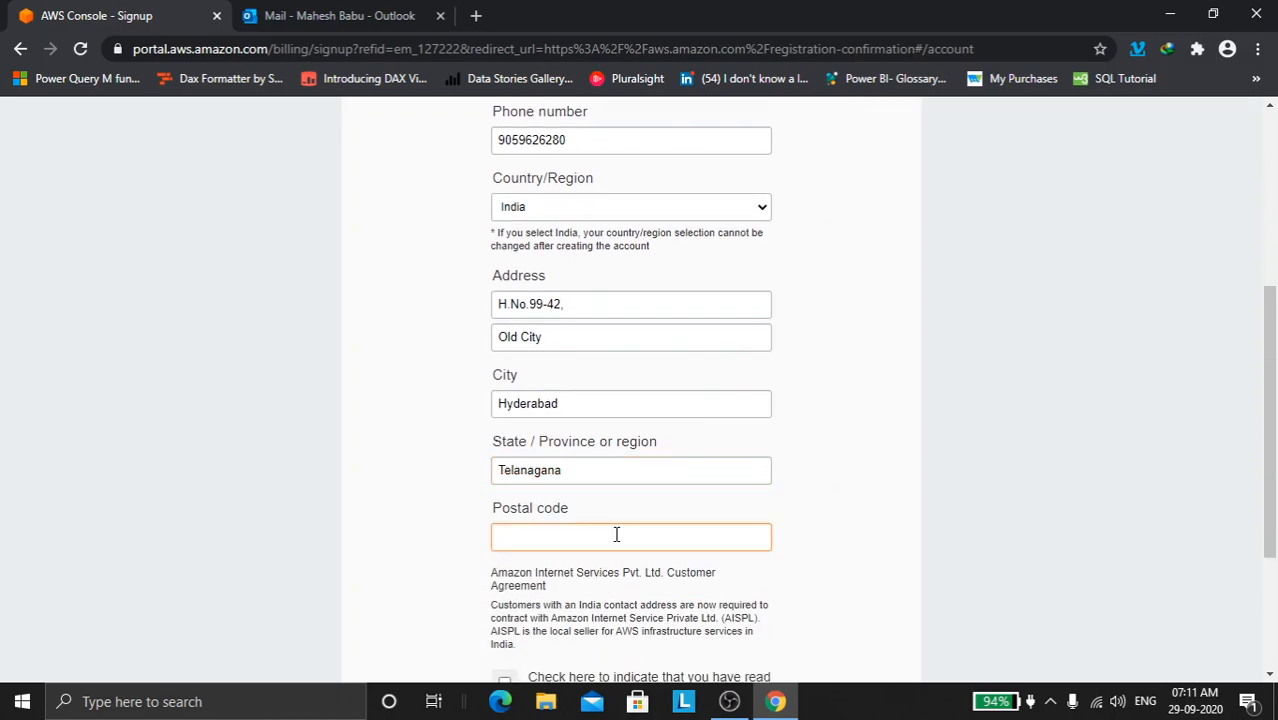
text(500061)
Step: Accept the customer agreement and submit the contact information
scroll(616, 535, down, 2)
click(536, 447)
scroll(604, 420, up, 5)
scroll(605, 420, down, 5)
click(645, 528)
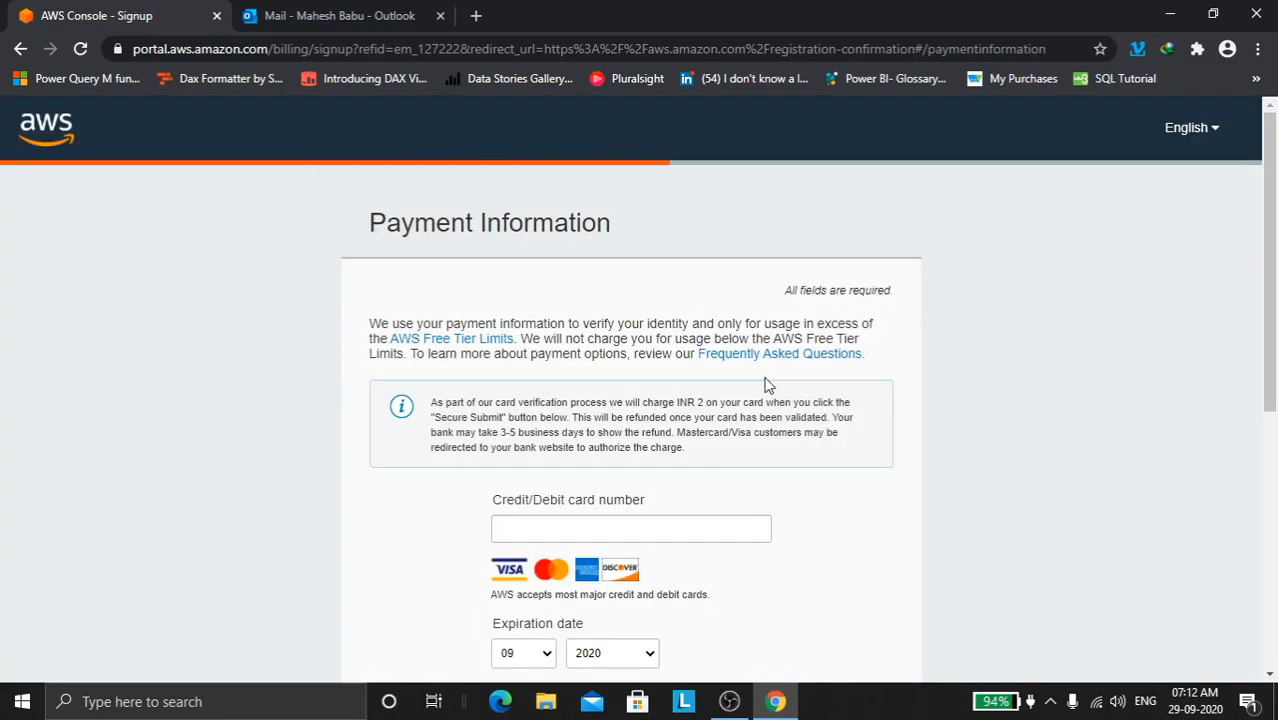
Step: Enter the credit/debit card number
scroll(684, 439, down, 3)
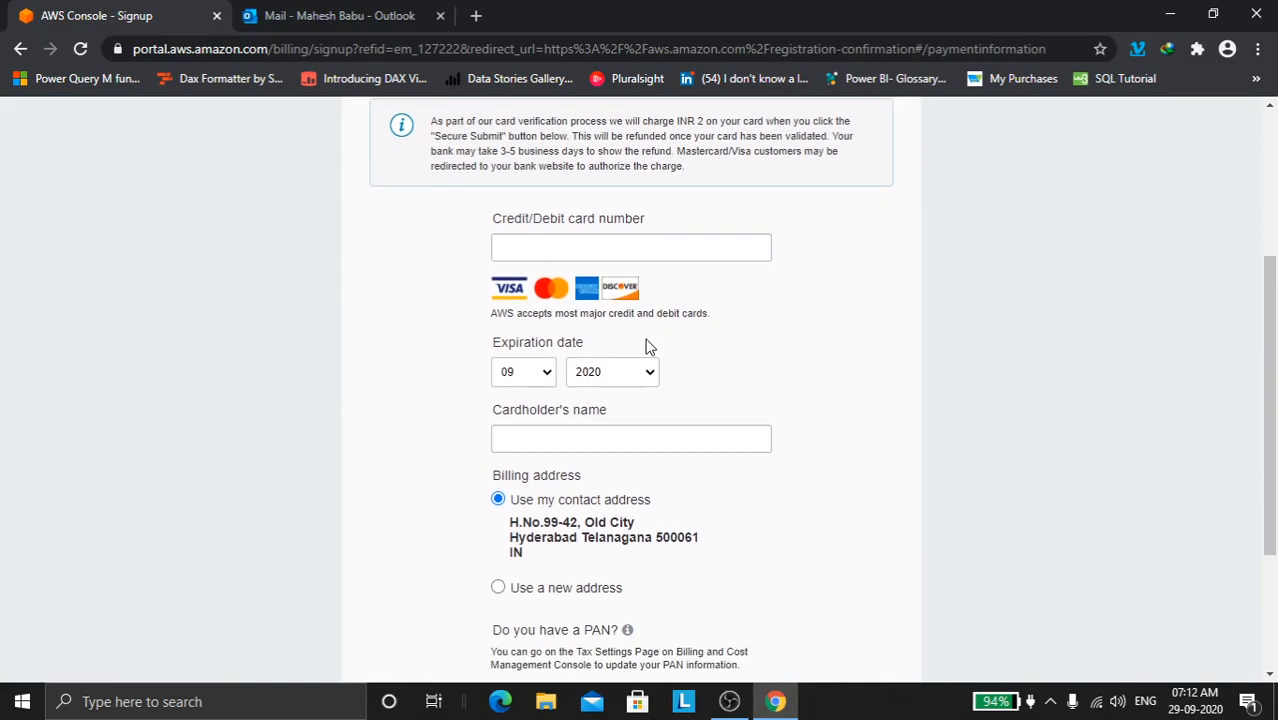
click(625, 257)
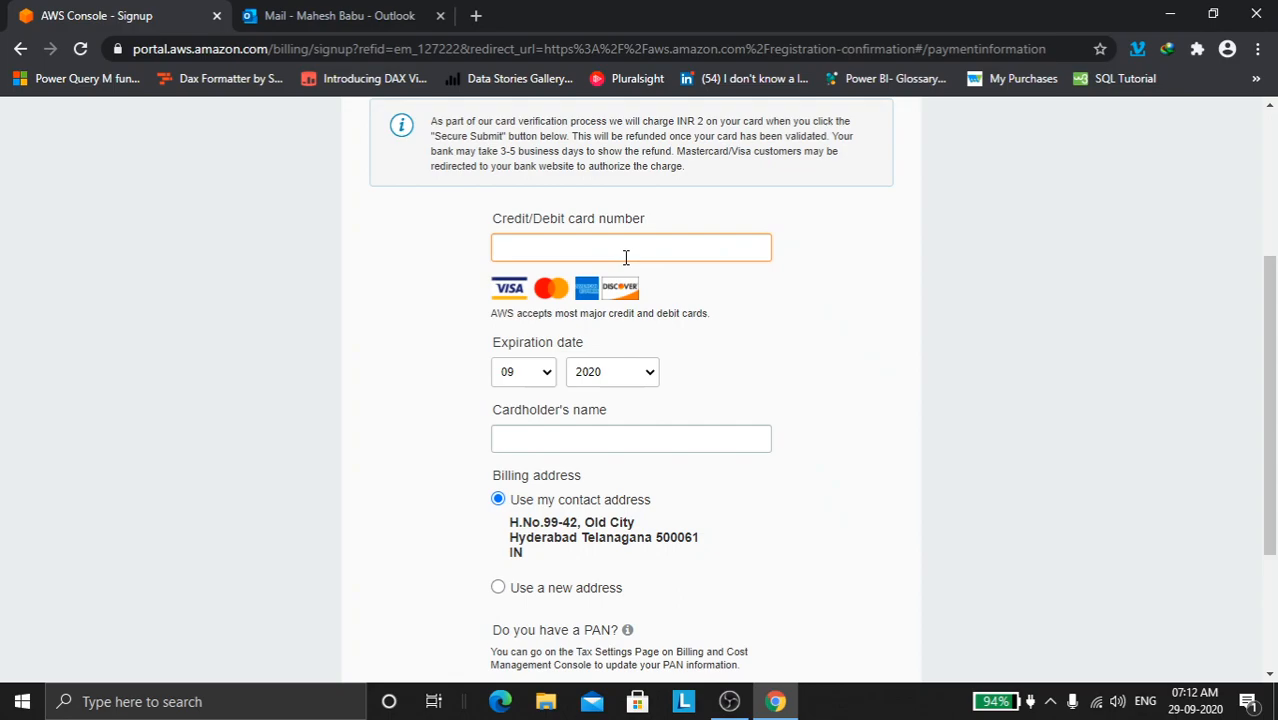
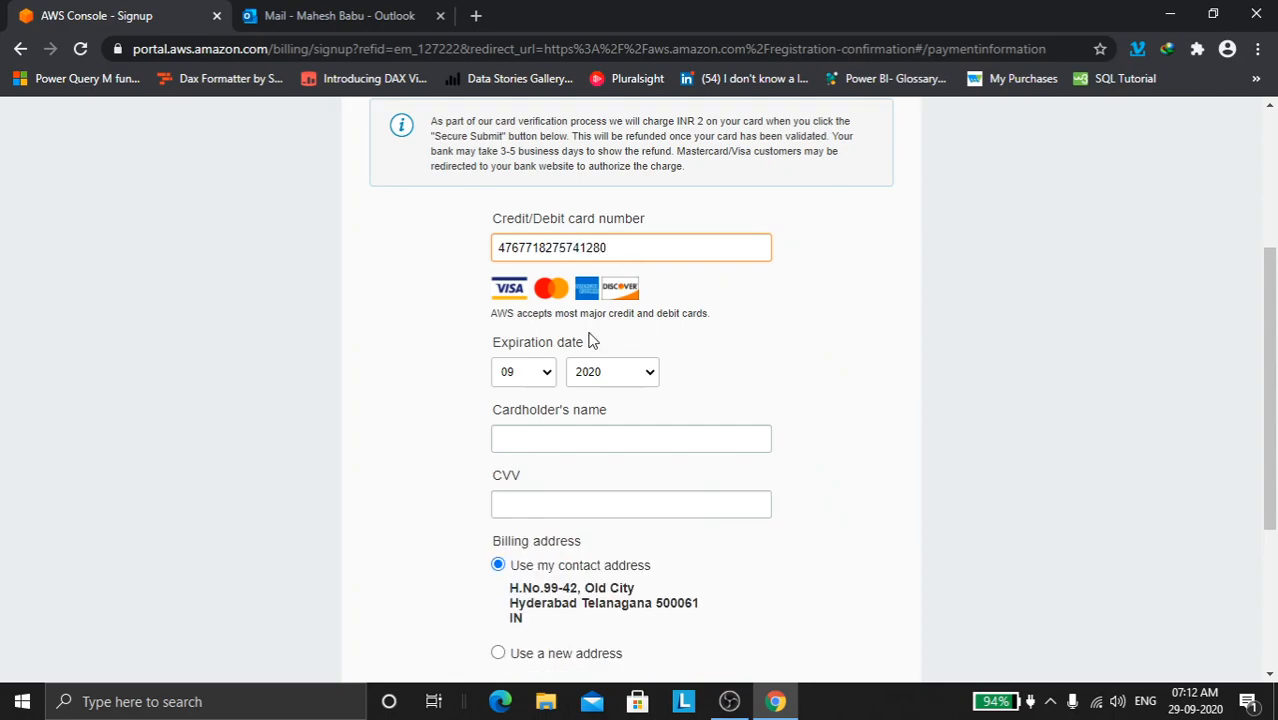
Step: Set the card's expiration year to 2026 and enter the CVV
click(643, 375)
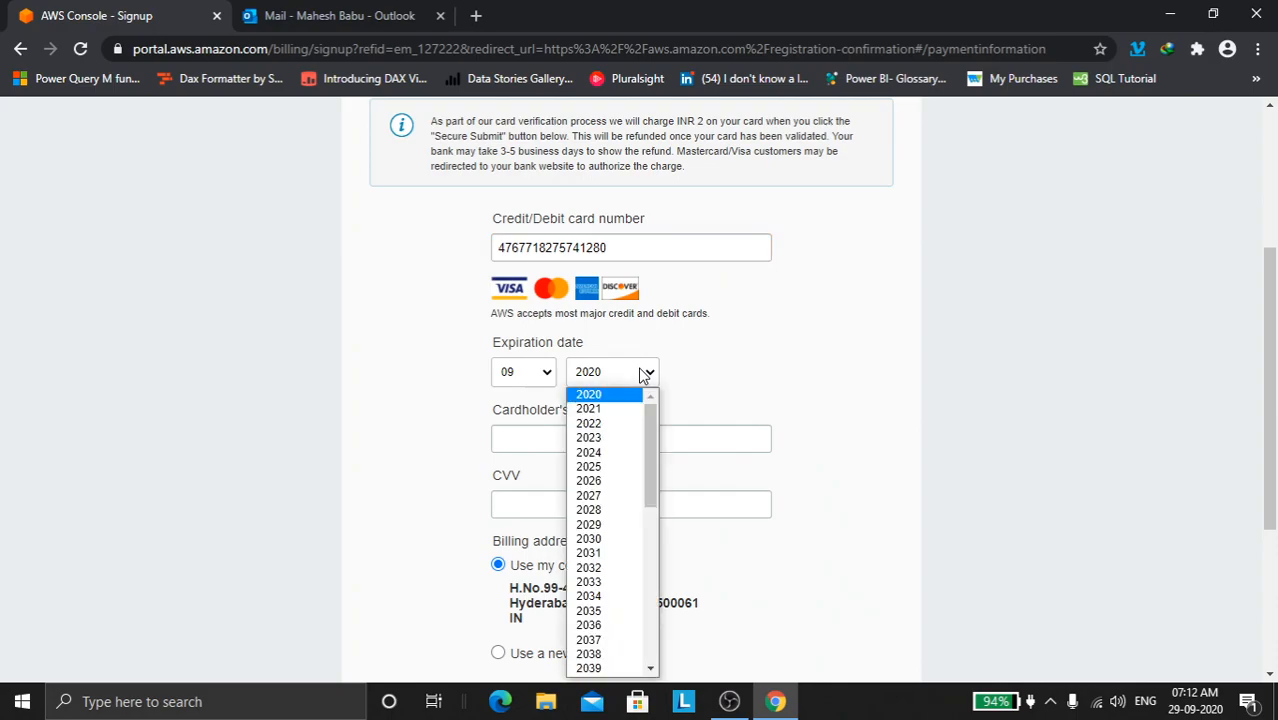
click(616, 489)
click(578, 513)
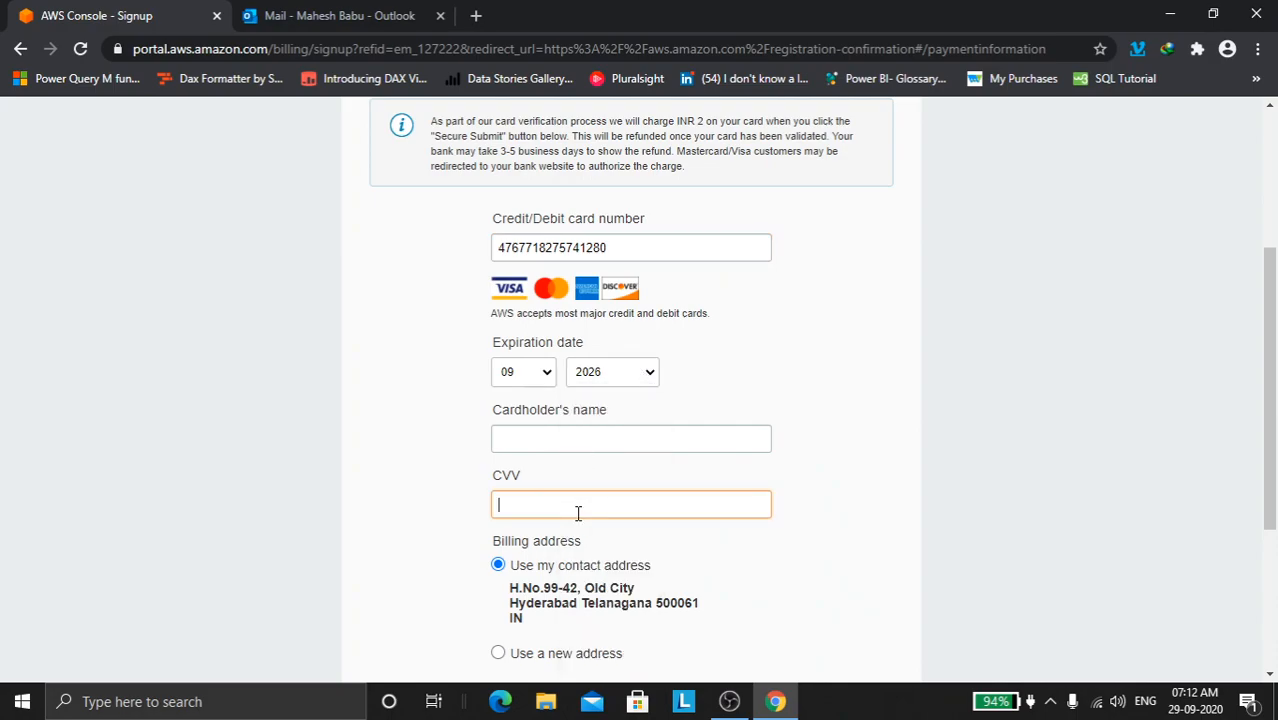
text(1)
Step: Enter the cardholder's full name
click(585, 441)
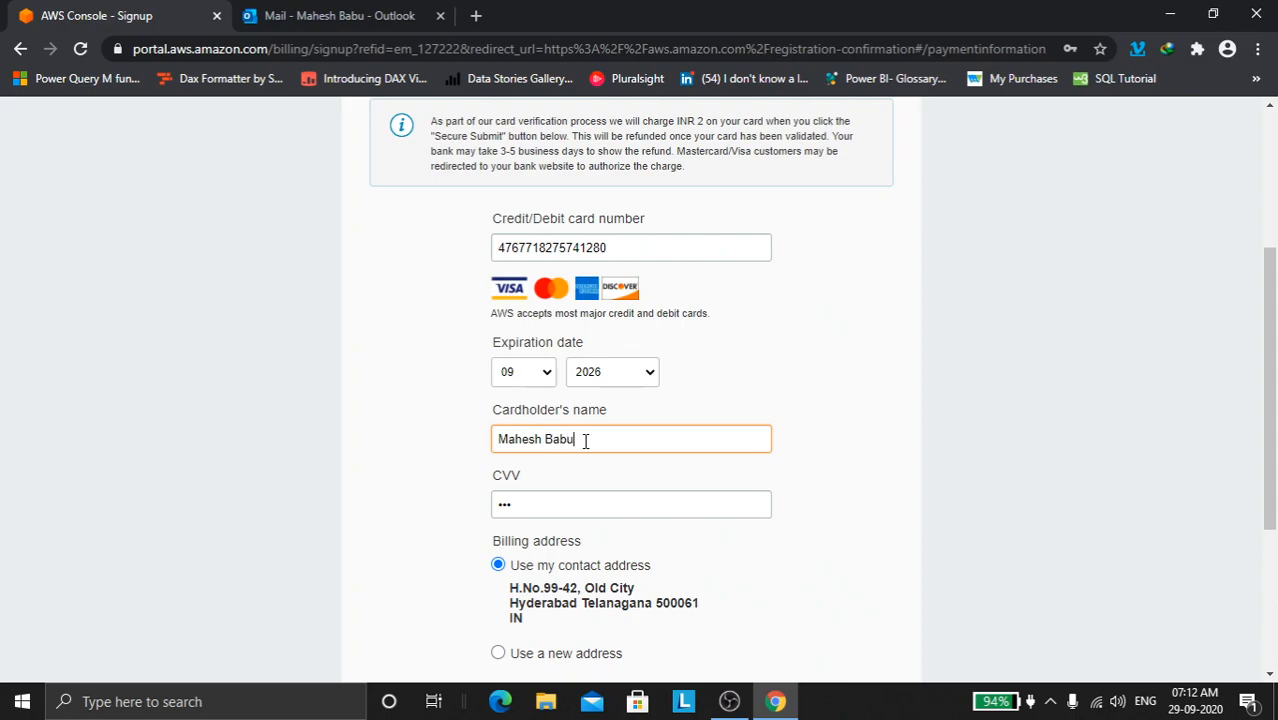
scroll(585, 441, up, 1)
scroll(585, 441, down, 4)
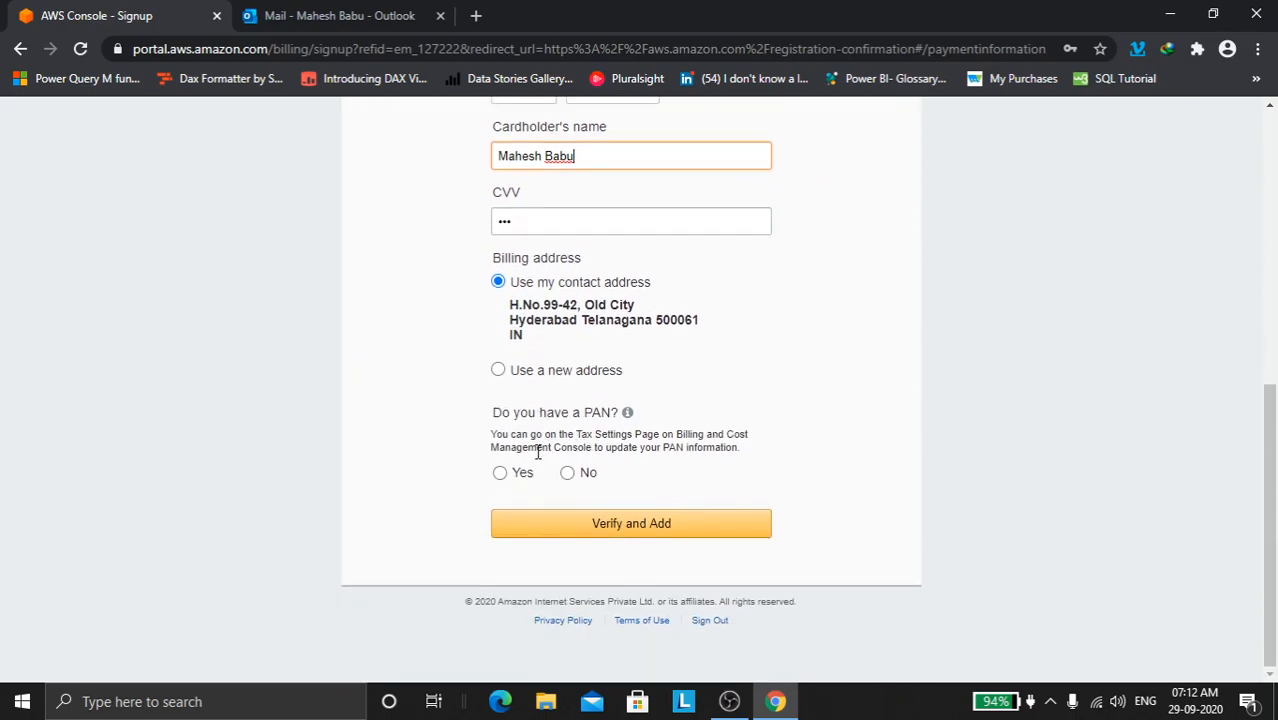
Step: Answer No to having a PAN and verify and add the card
click(568, 474)
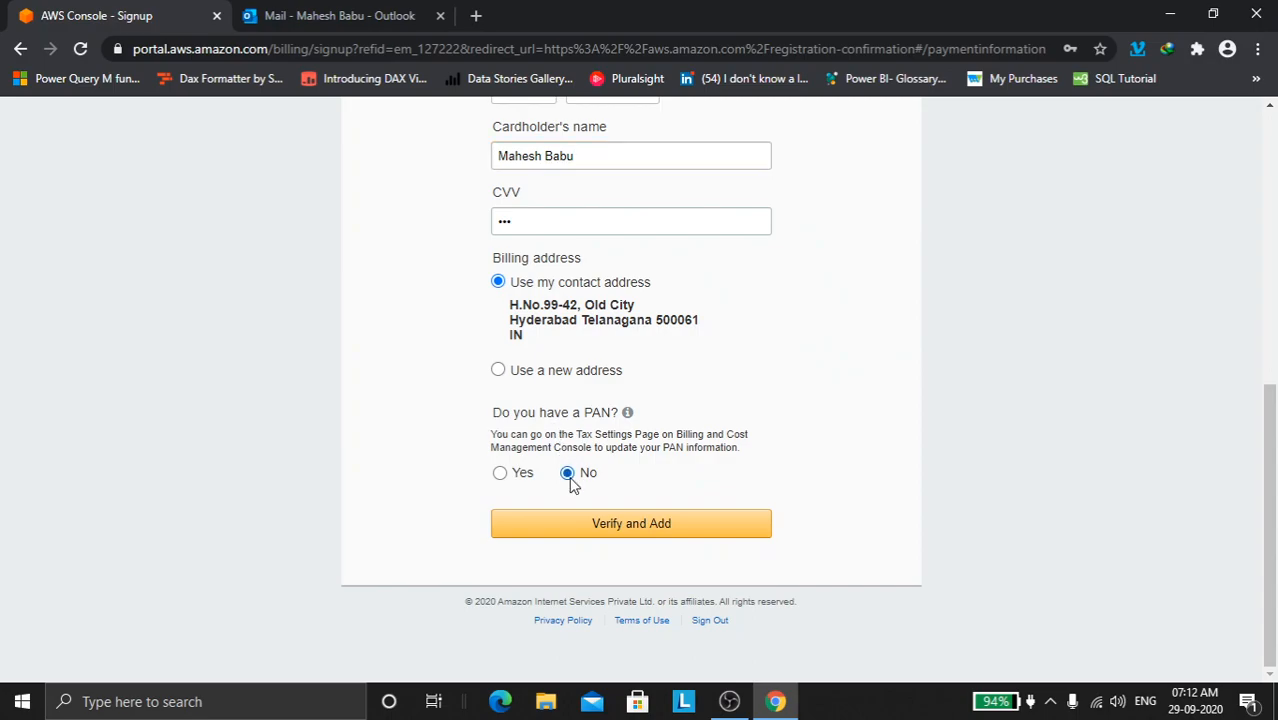
click(631, 528)
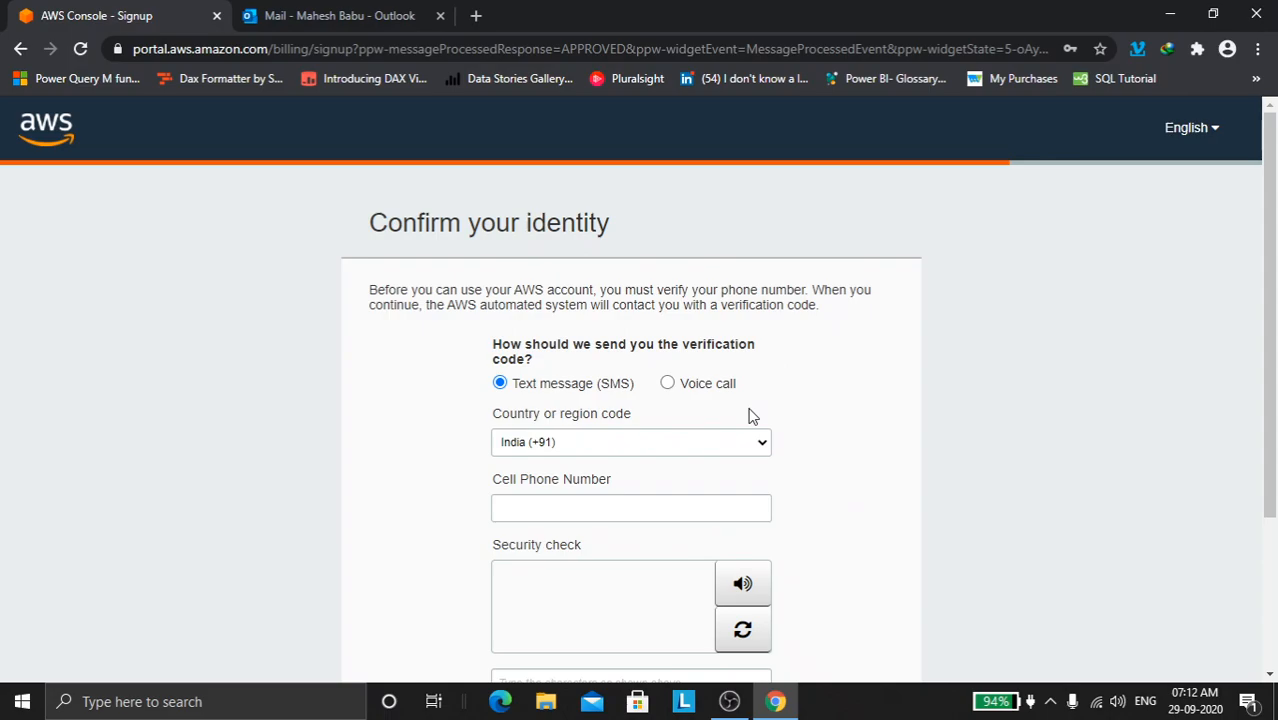
Step: Enter the cell phone number for identity verification by text message
scroll(673, 405, down, 1)
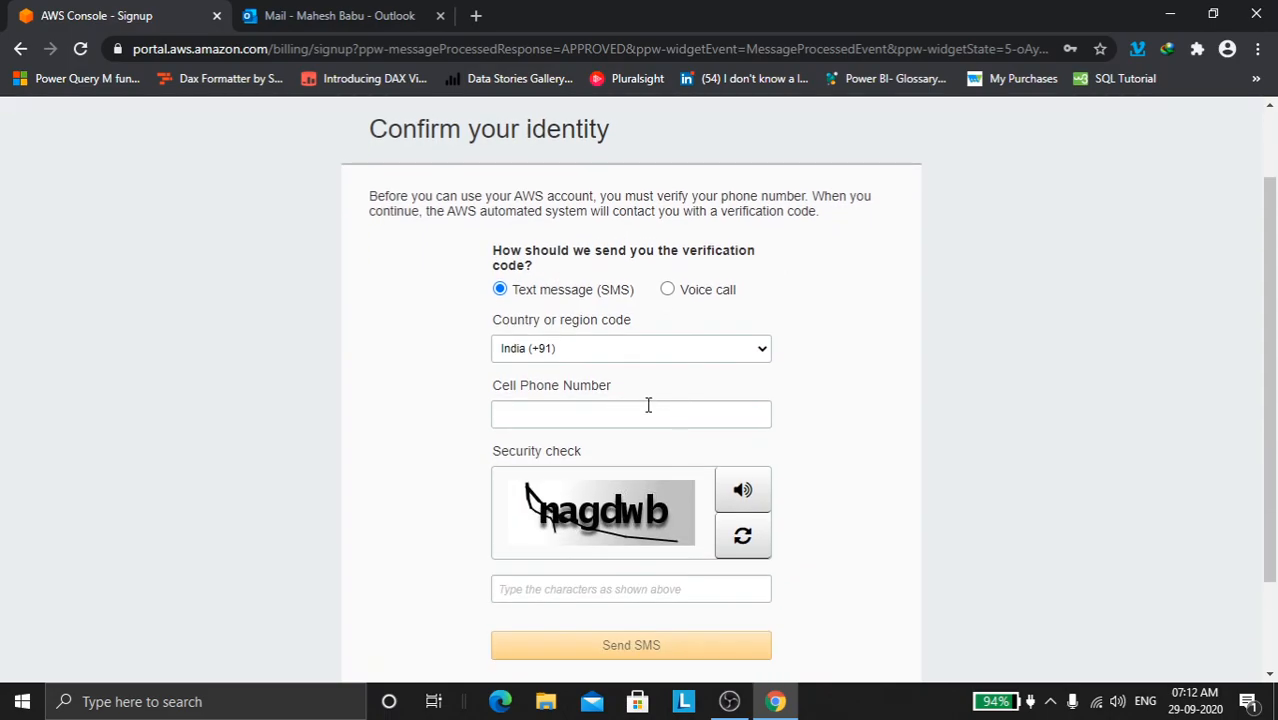
click(627, 418)
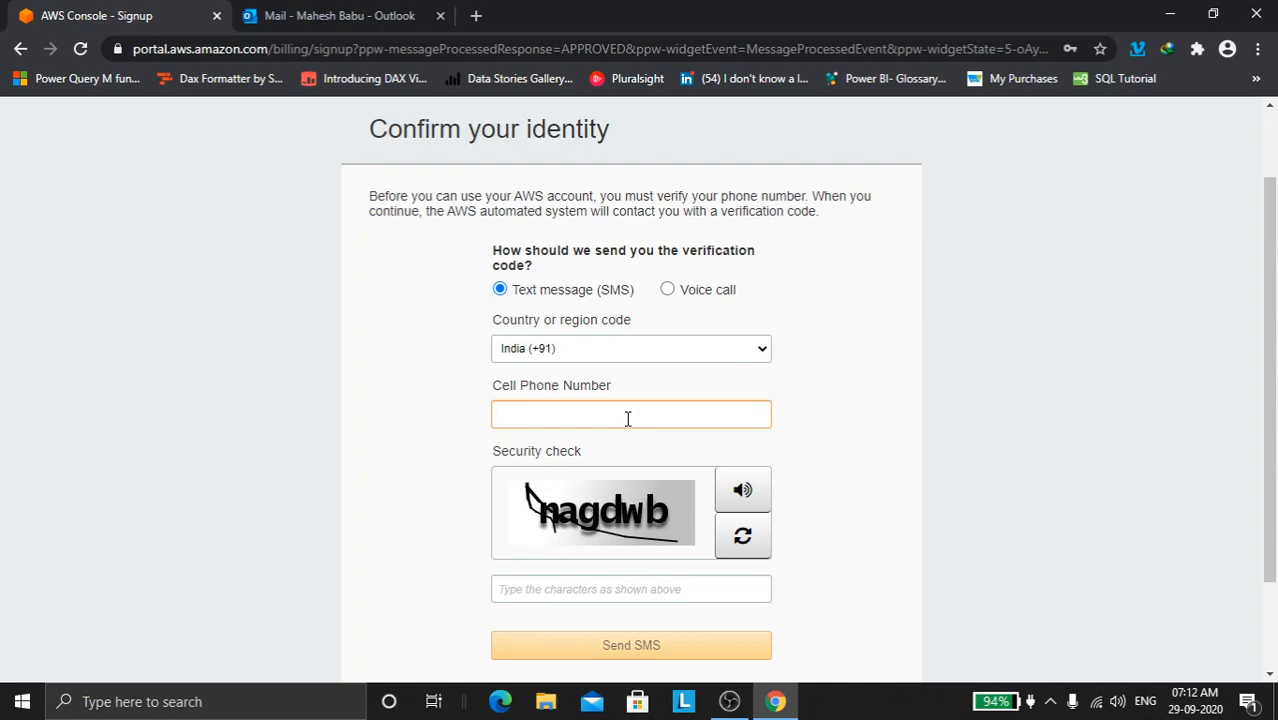
Step: Type the security check characters and send the SMS
click(580, 596)
text(nagdwb)
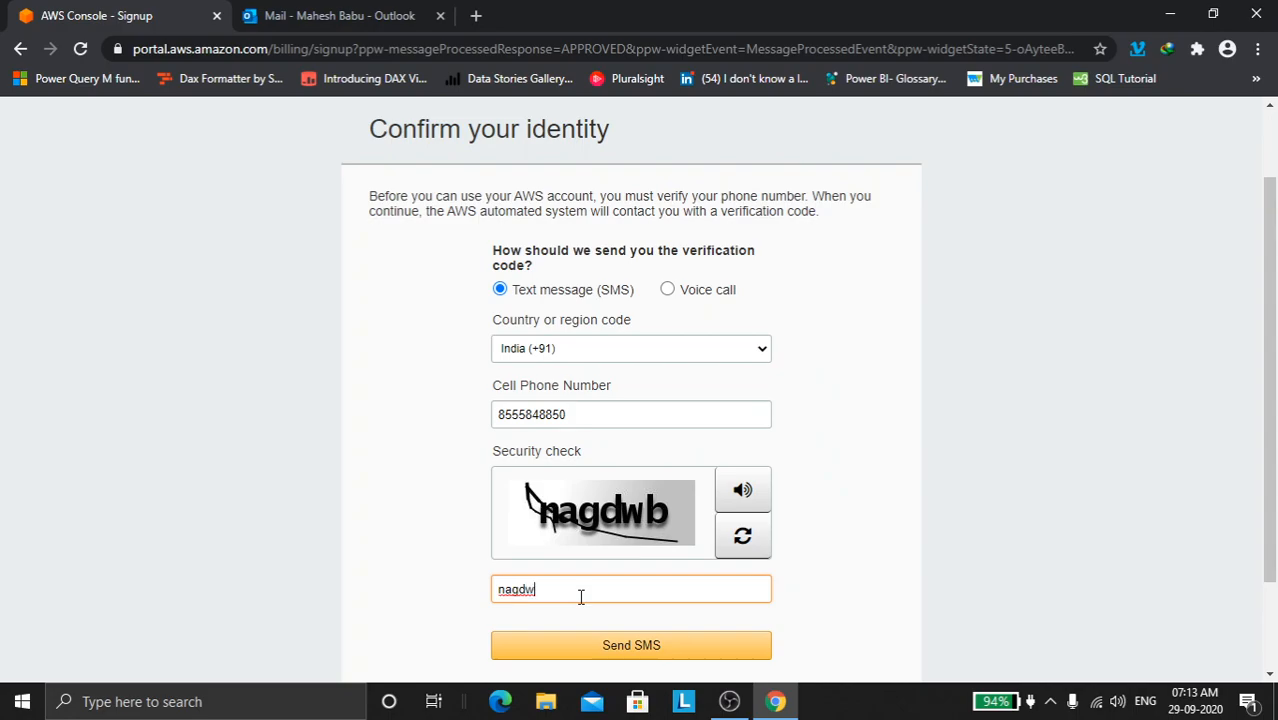
click(650, 648)
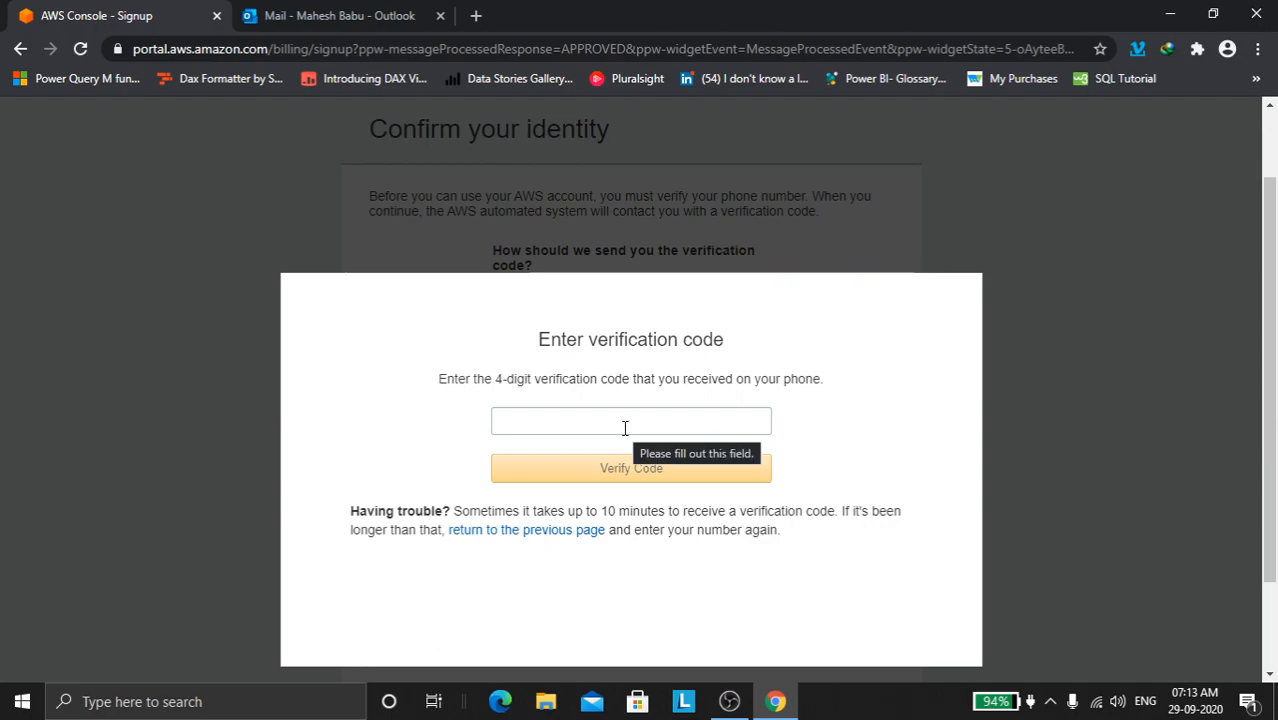
Step: Enter the 4-digit SMS verification code, verify it, and continue
click(624, 428)
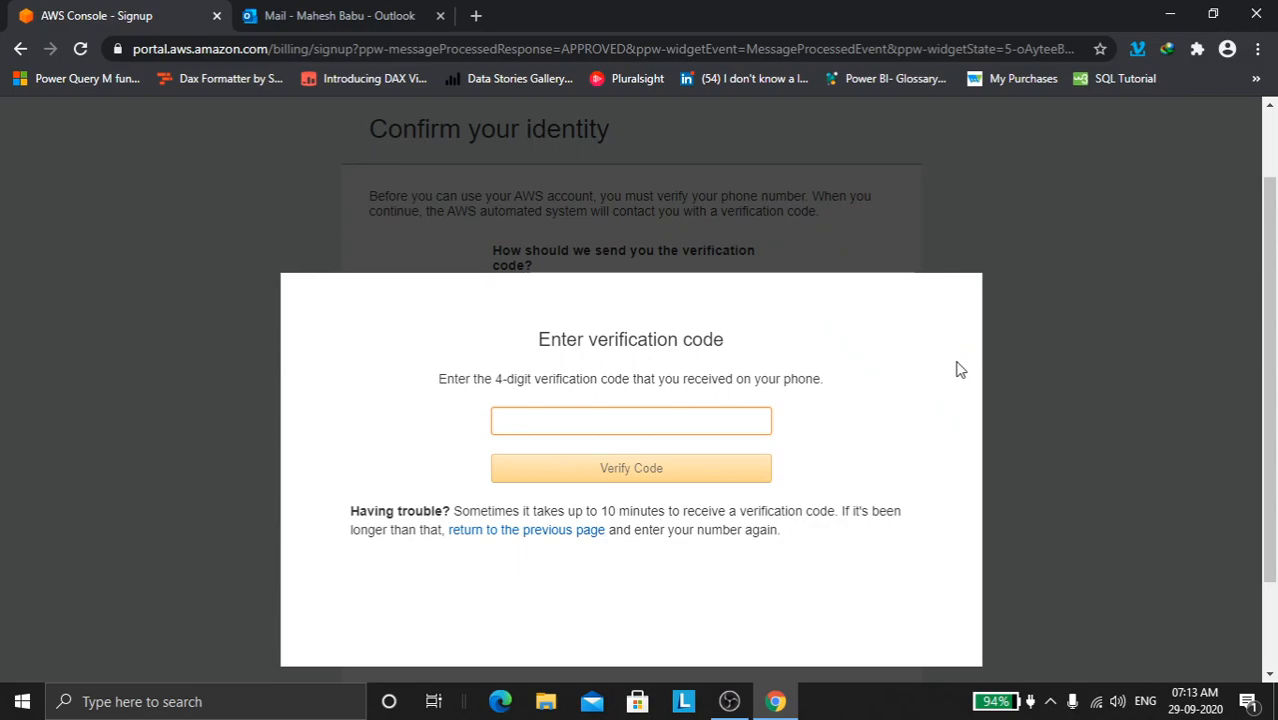
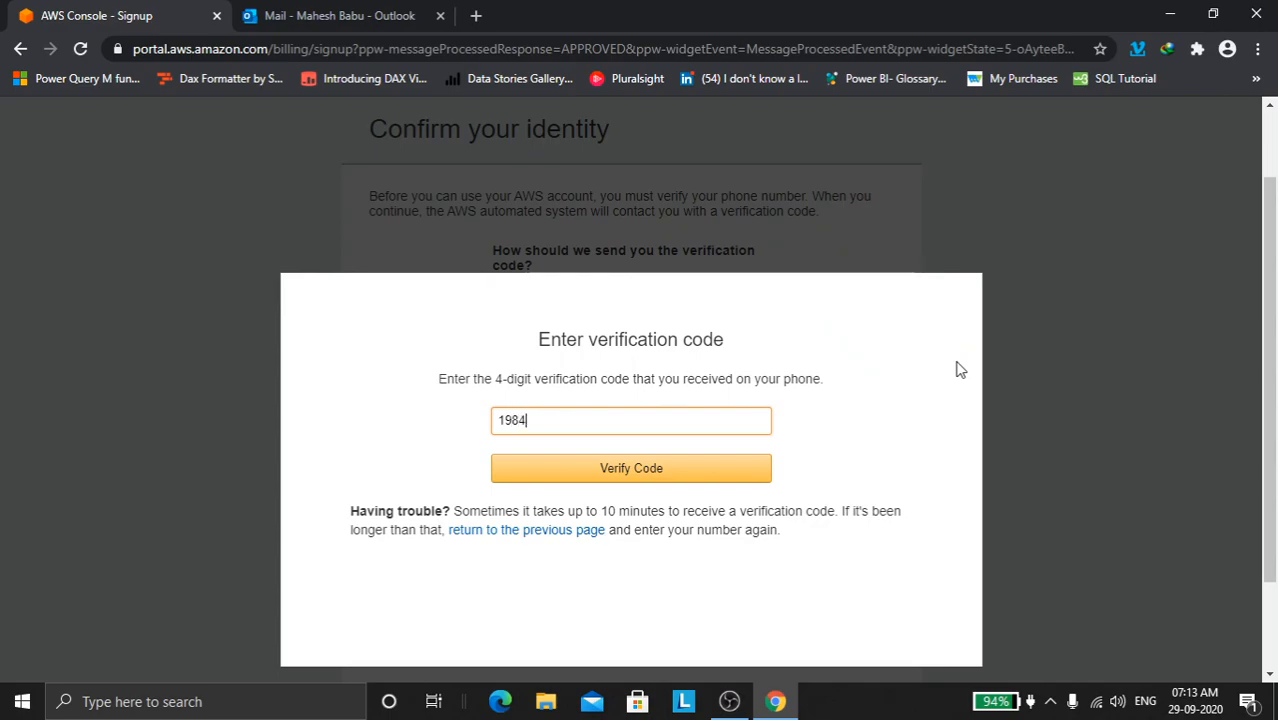
click(650, 471)
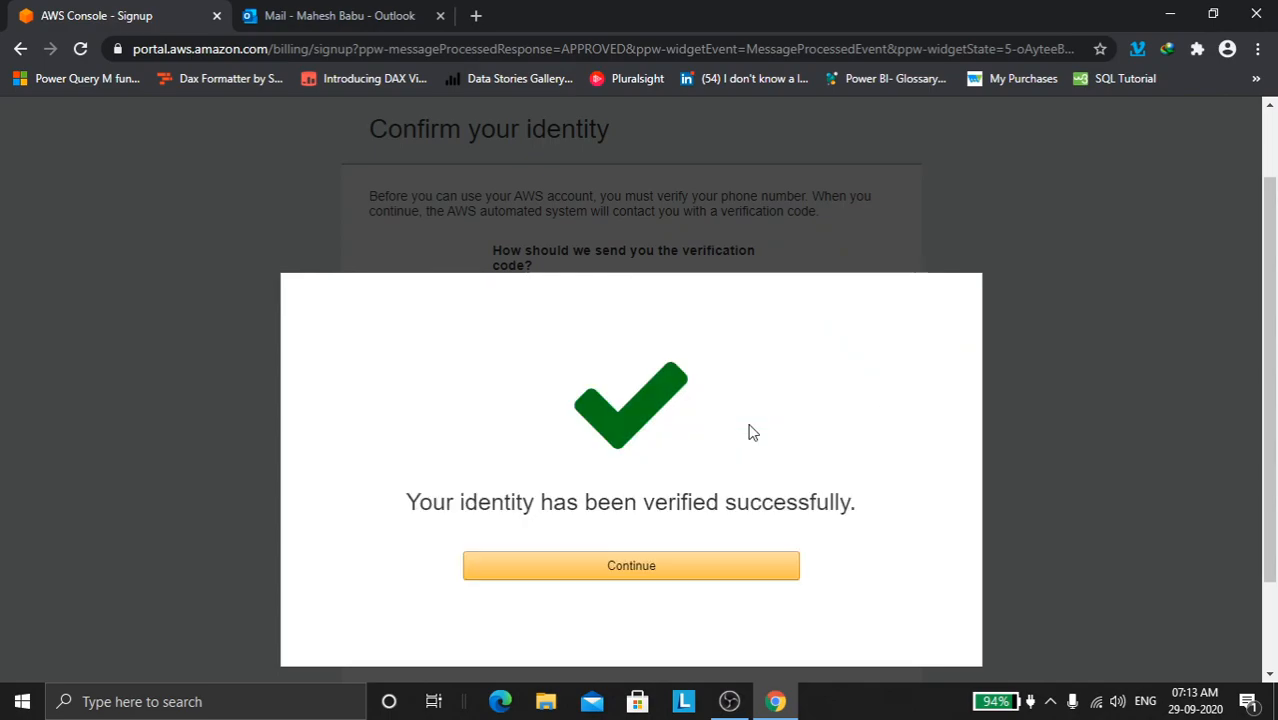
click(652, 567)
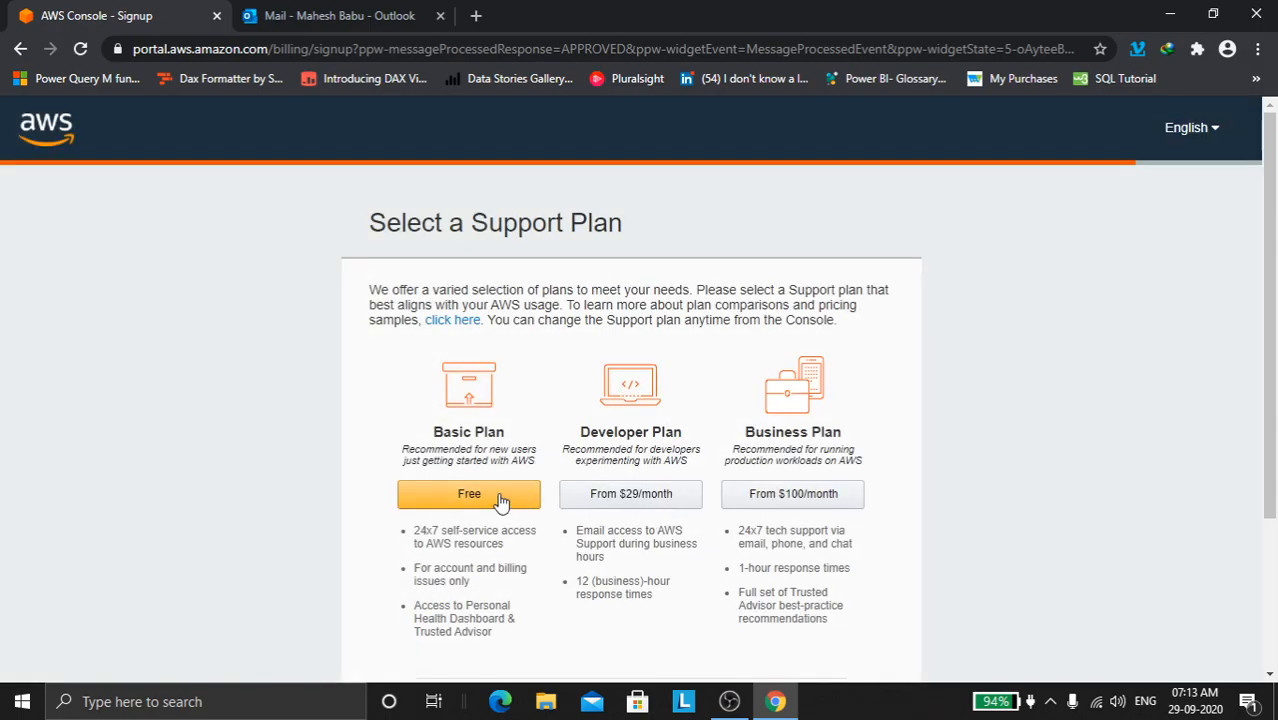
Step: Choose the free Basic support plan and go to sign in to the console
click(500, 502)
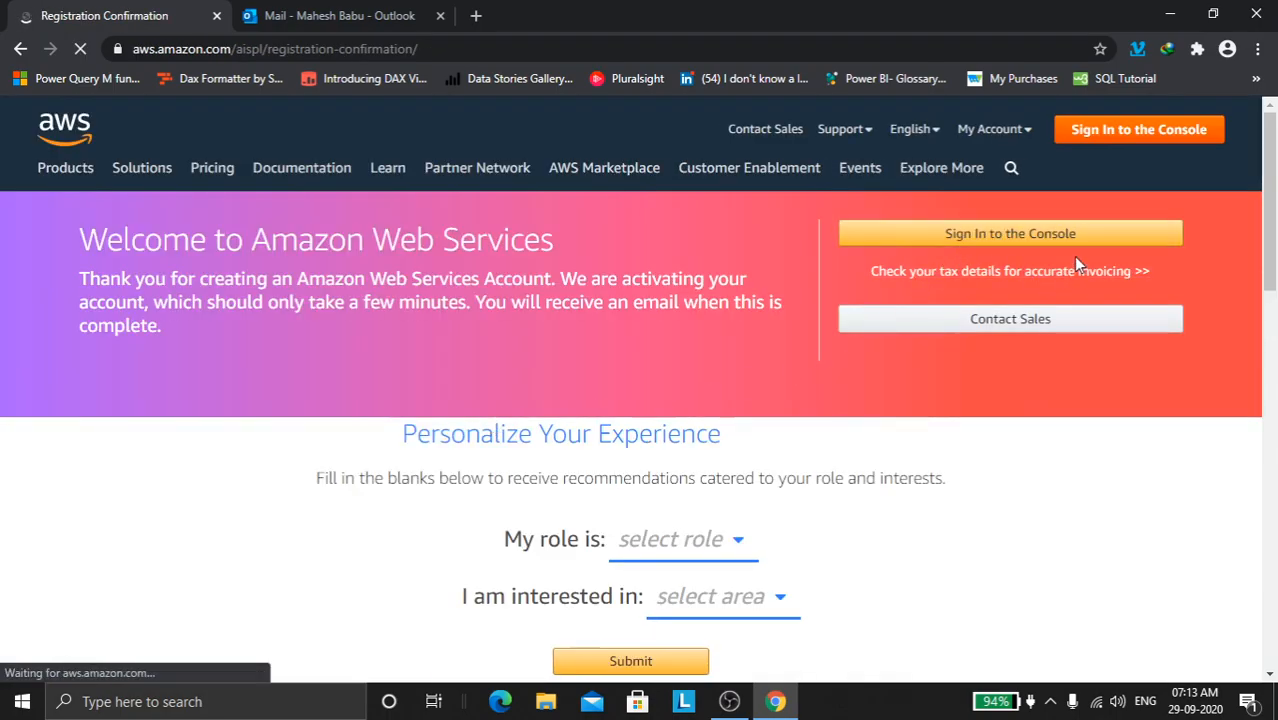
click(1117, 139)
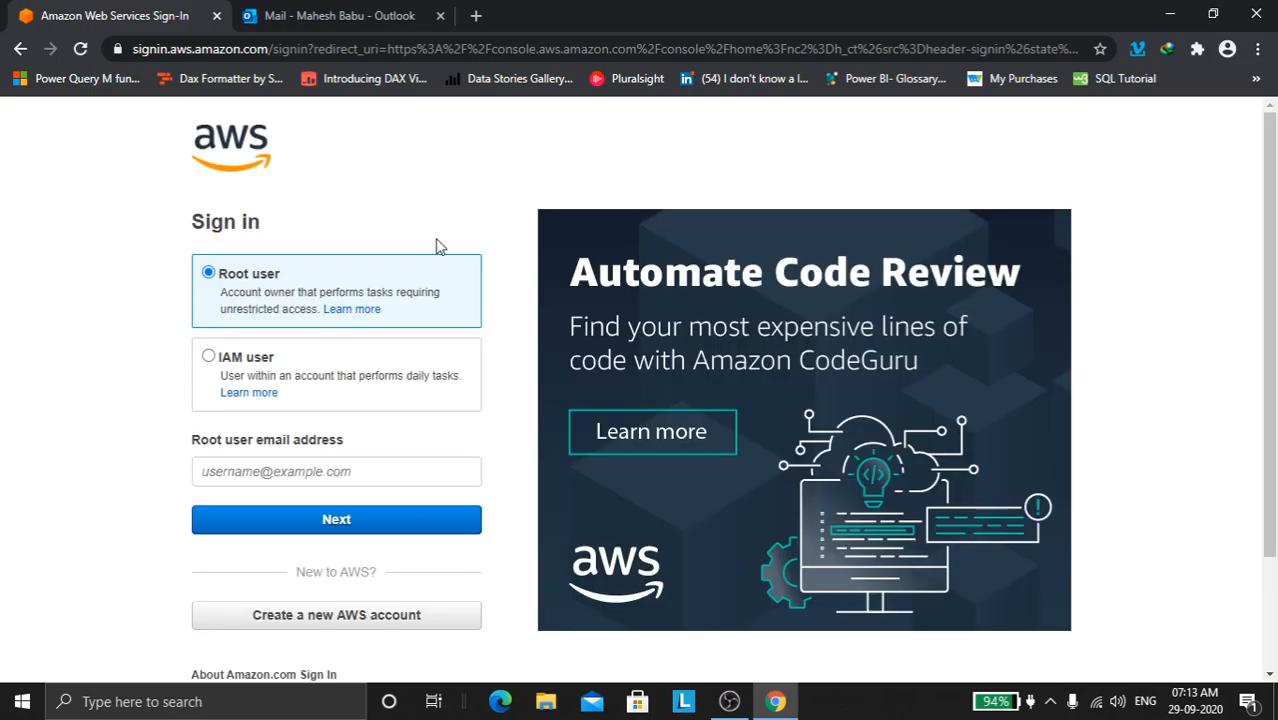
Step: Sign in as root user by pasting the account e-mail and entering the account password
scroll(300, 370, down, 1)
click(312, 378)
key(ctrl+v)
click(345, 428)
text(•••••••••)
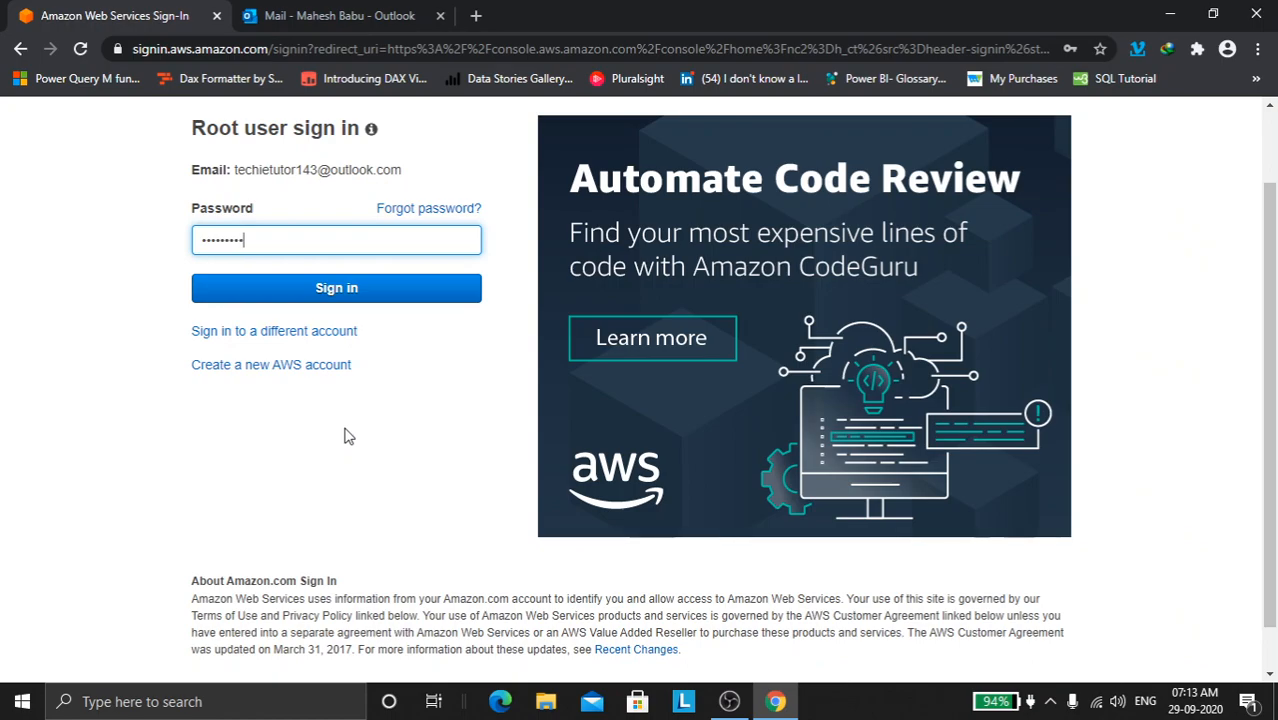
key(Return)
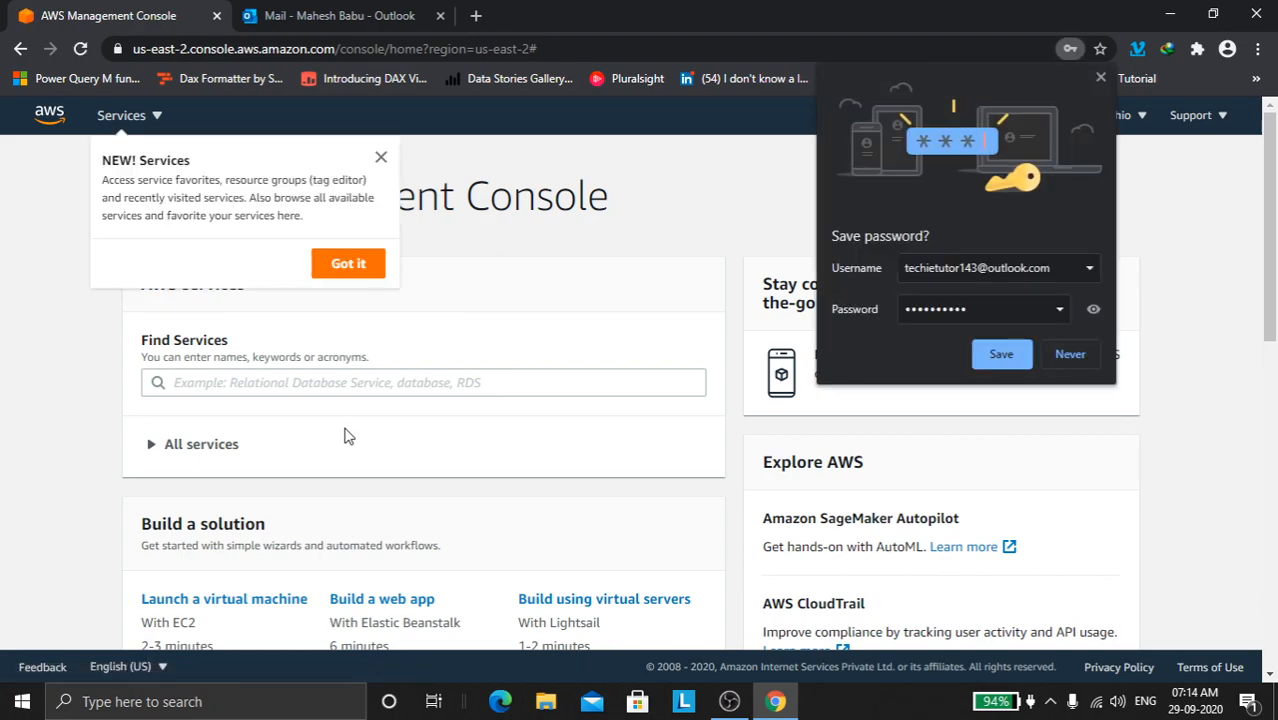
Step: Decline saving the password and dismiss the new Services tip
click(1054, 360)
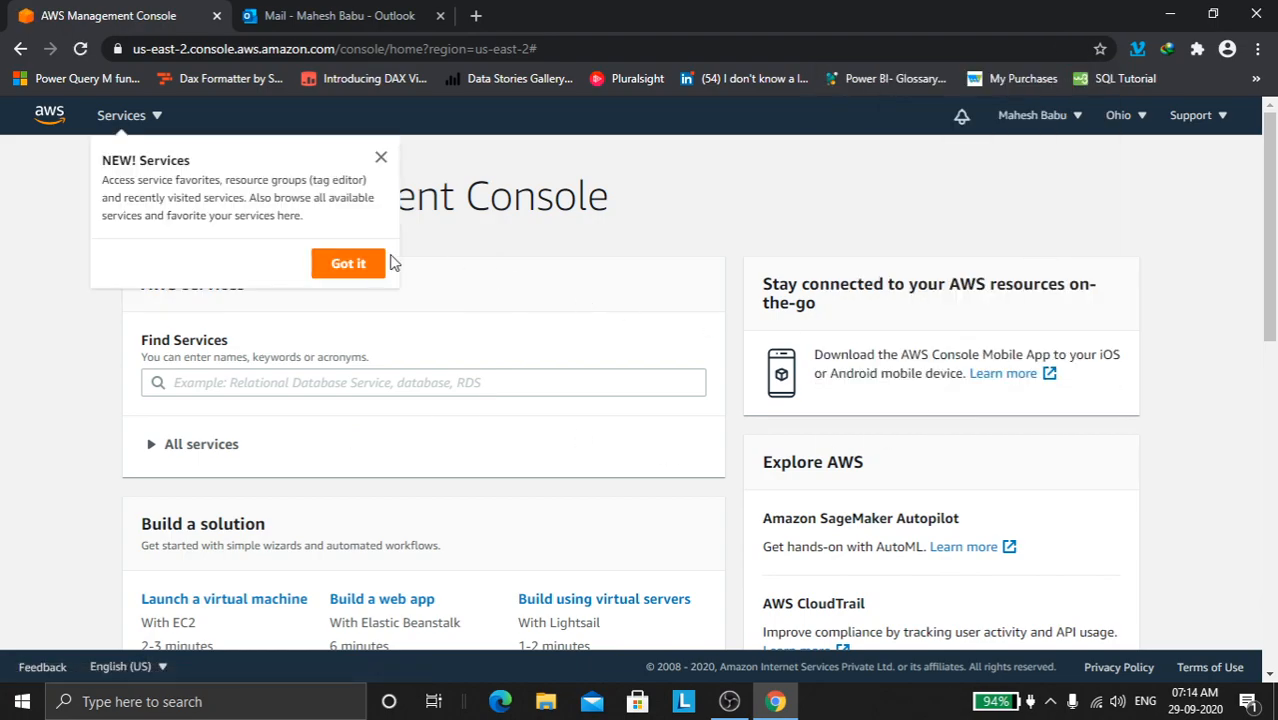
click(372, 268)
Step: Browse the AWS Management Console home page and glance at the Outlook inbox tab
scroll(502, 337, down, 3)
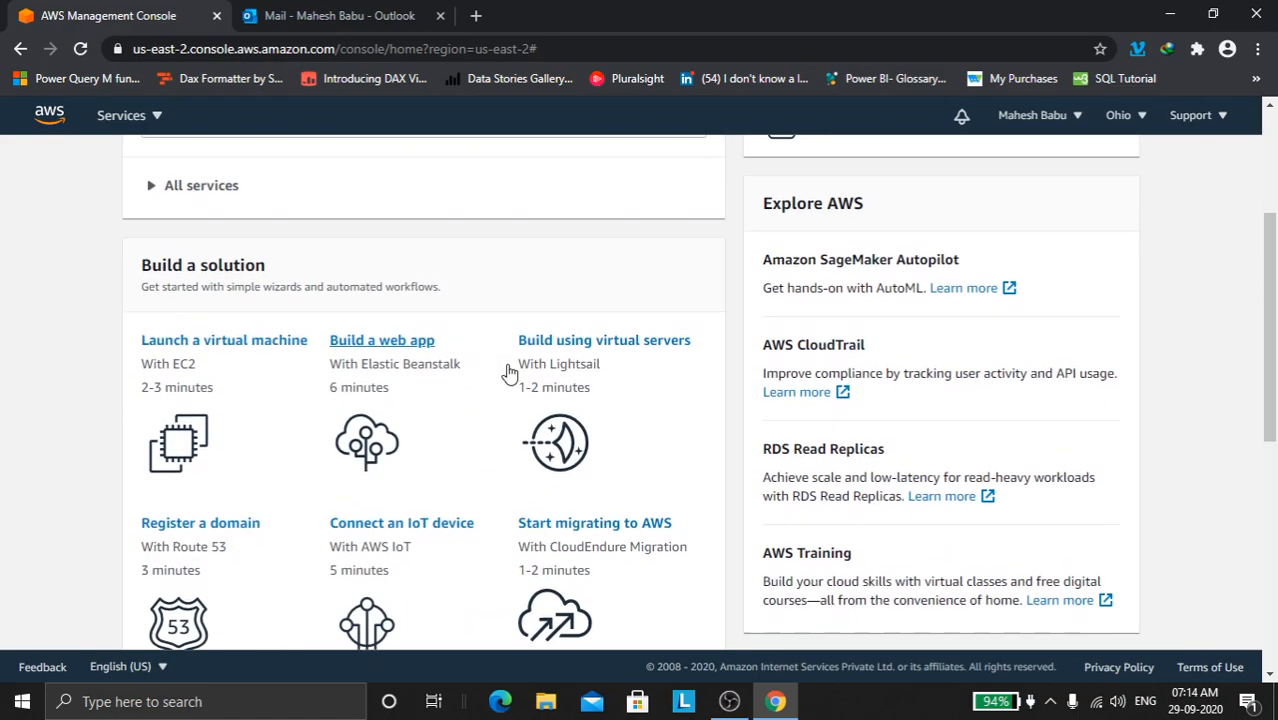
scroll(281, 305, up, 3)
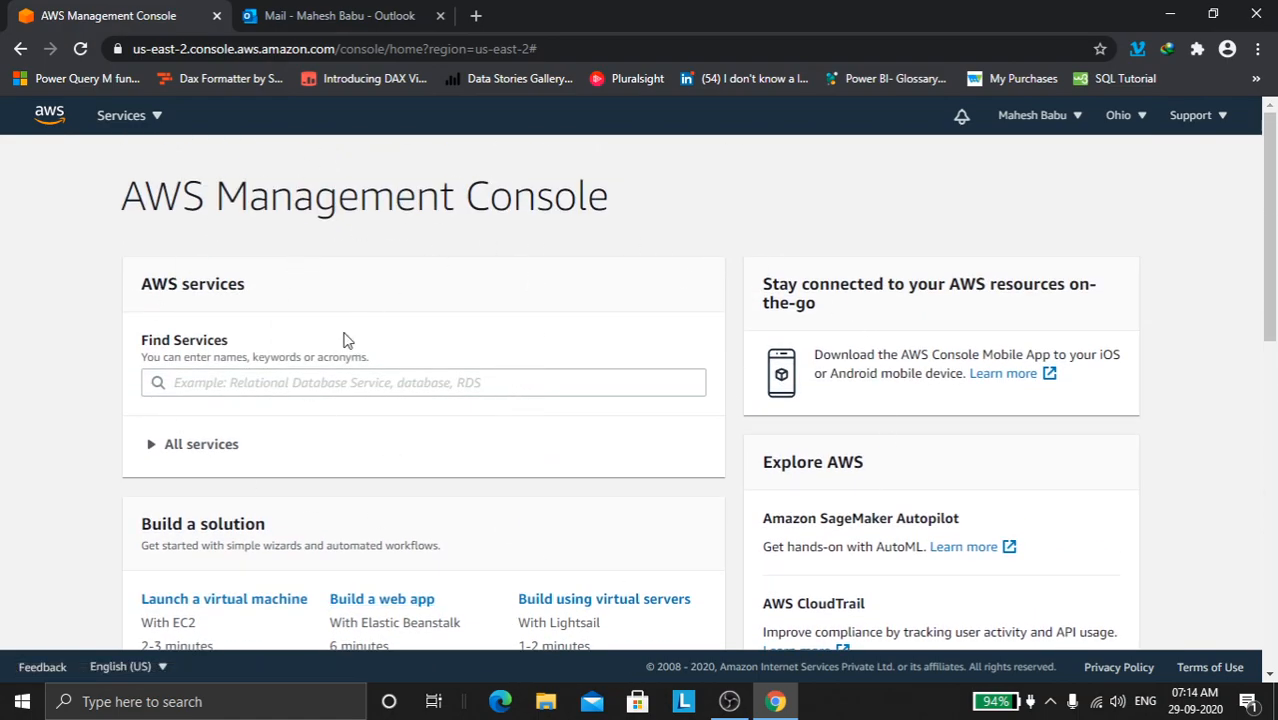
scroll(810, 388, down, 1)
scroll(790, 395, down, 5)
scroll(576, 434, up, 5)
click(334, 18)
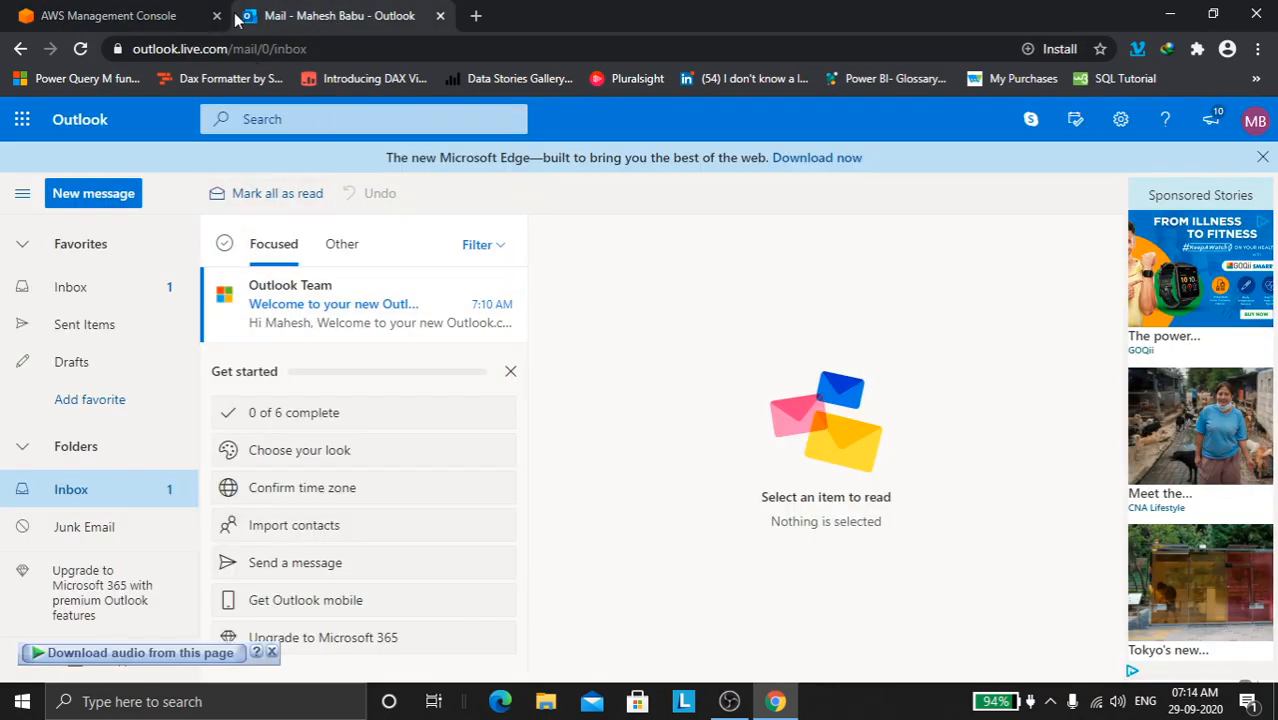
click(170, 16)
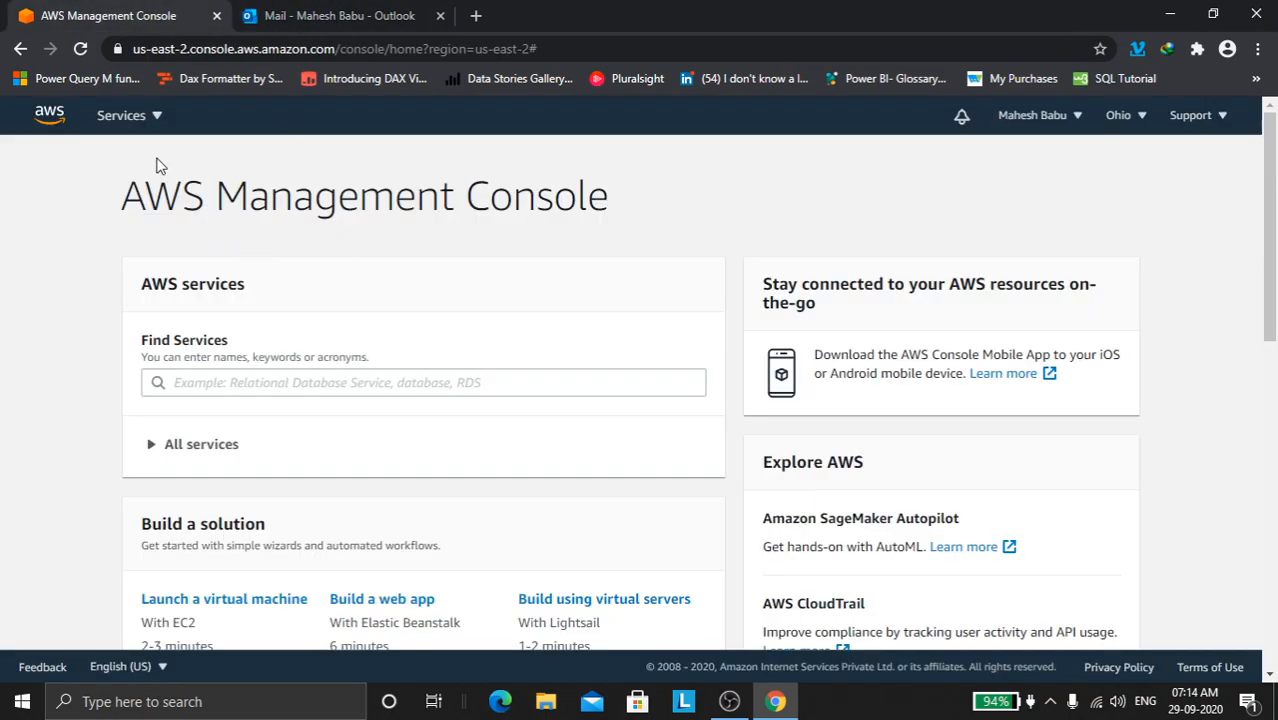
scroll(262, 400, down, 3)
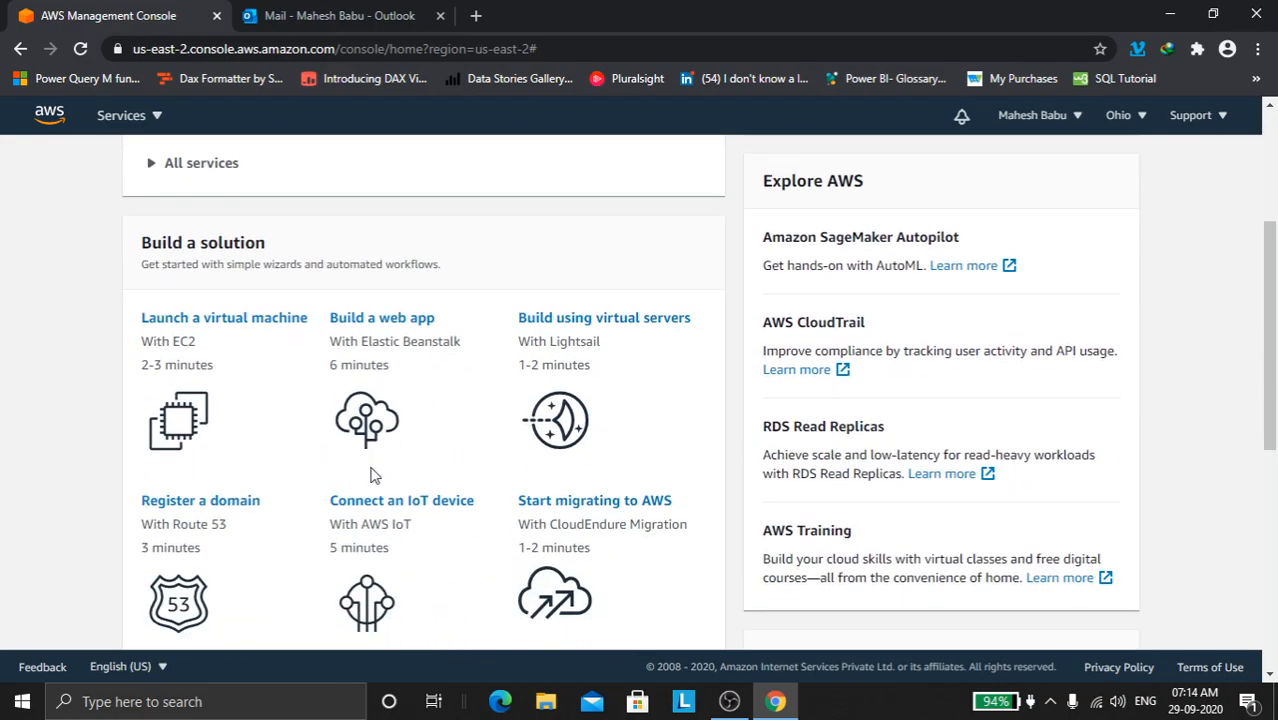
scroll(372, 475, up, 2)
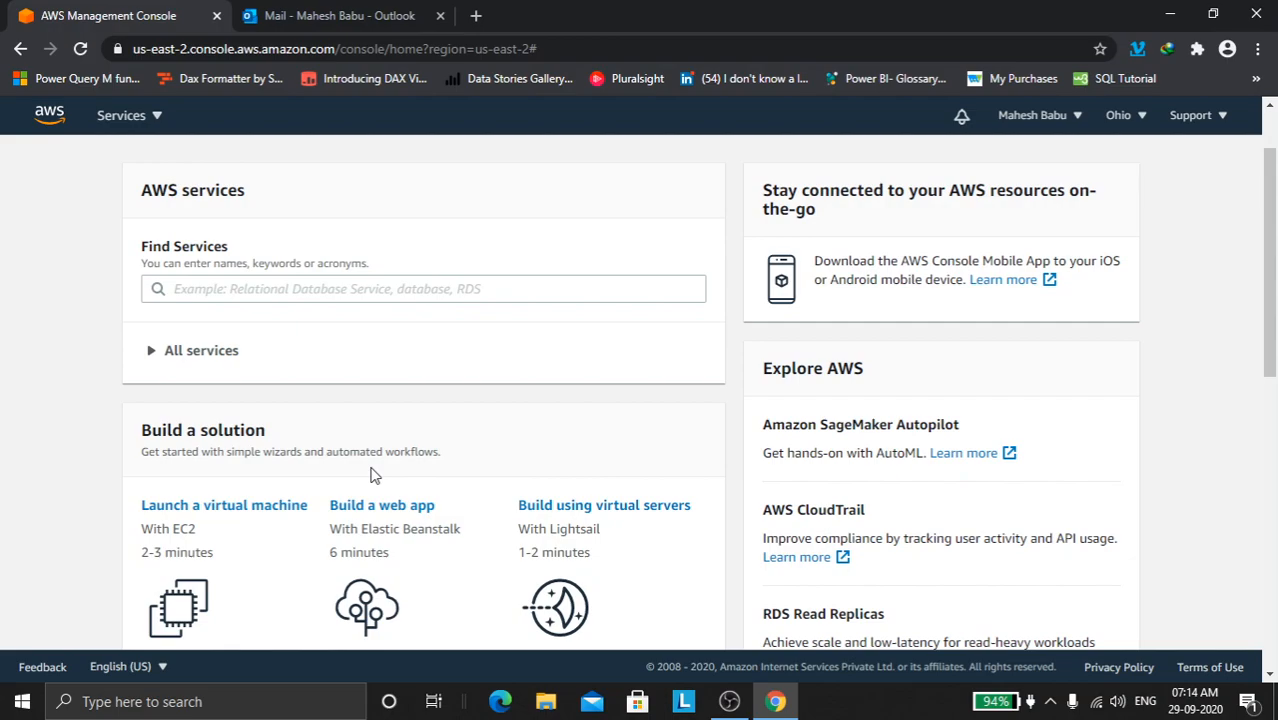
scroll(372, 478, up, 1)
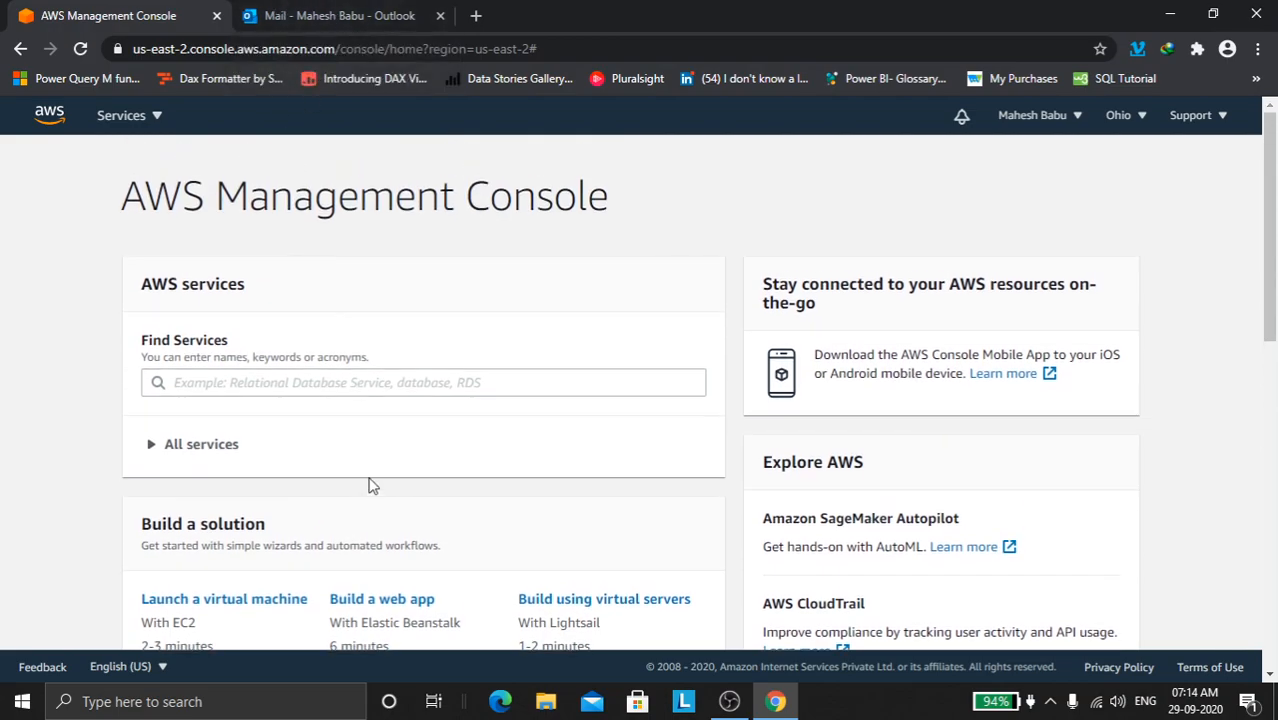
scroll(375, 490, down, 2)
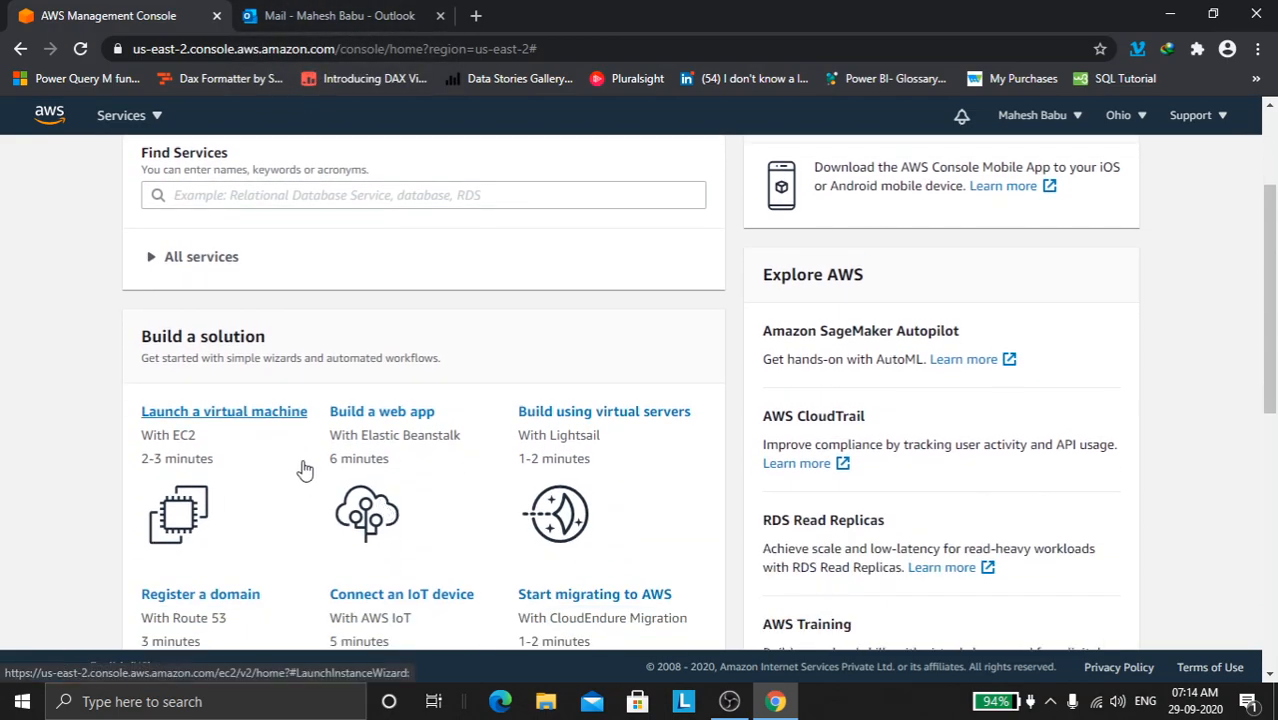
scroll(305, 470, up, 2)
scroll(305, 470, down, 2)
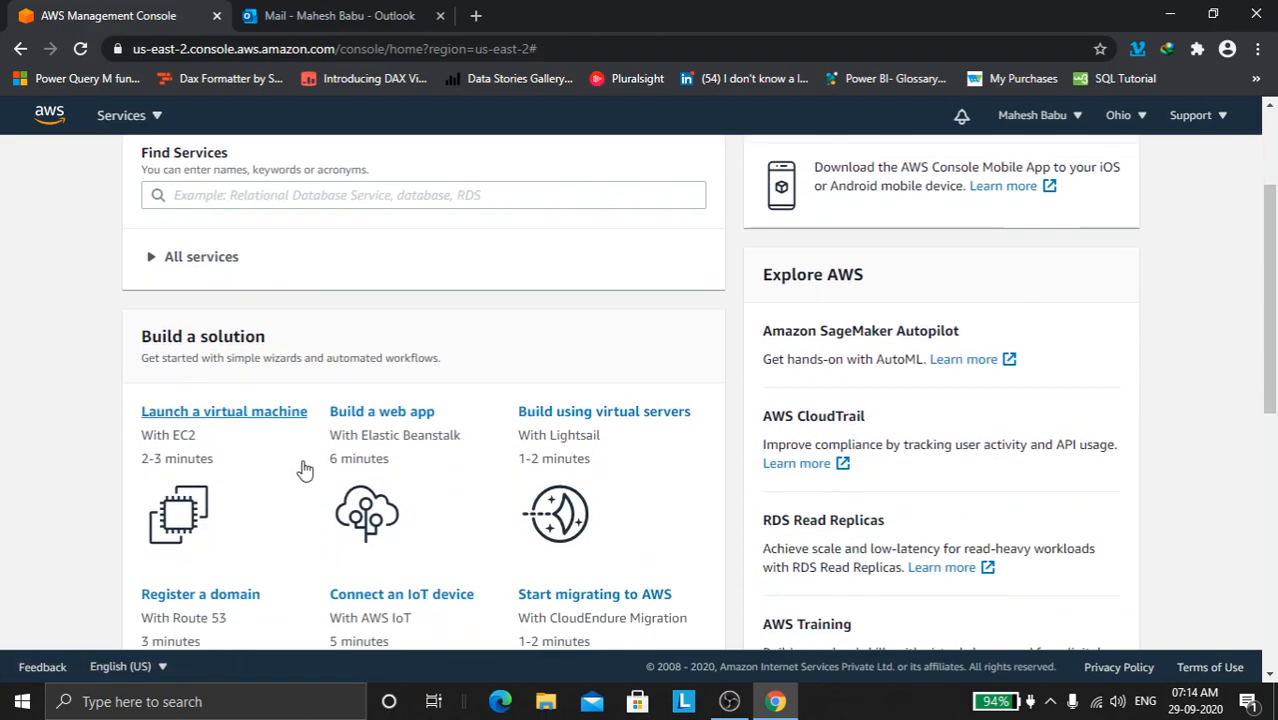